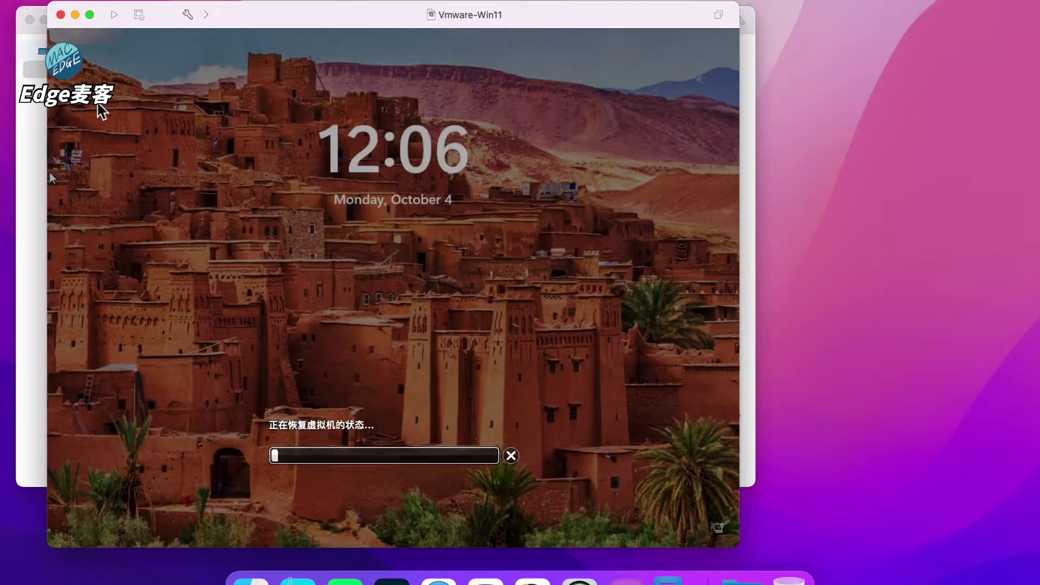
Step: Close the VM library, authorize with the admin password, and connect to the 192.168.32.107 PC
{"action": "left_click", "coordinate": [29, 19]}
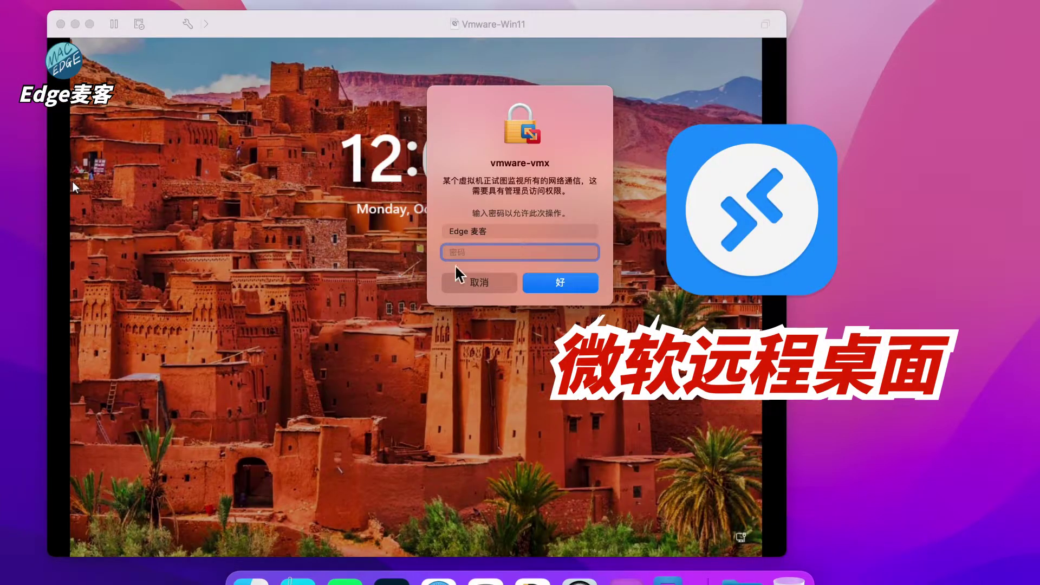
{"action": "type", "text": "******"}
{"action": "key", "text": "Return"}
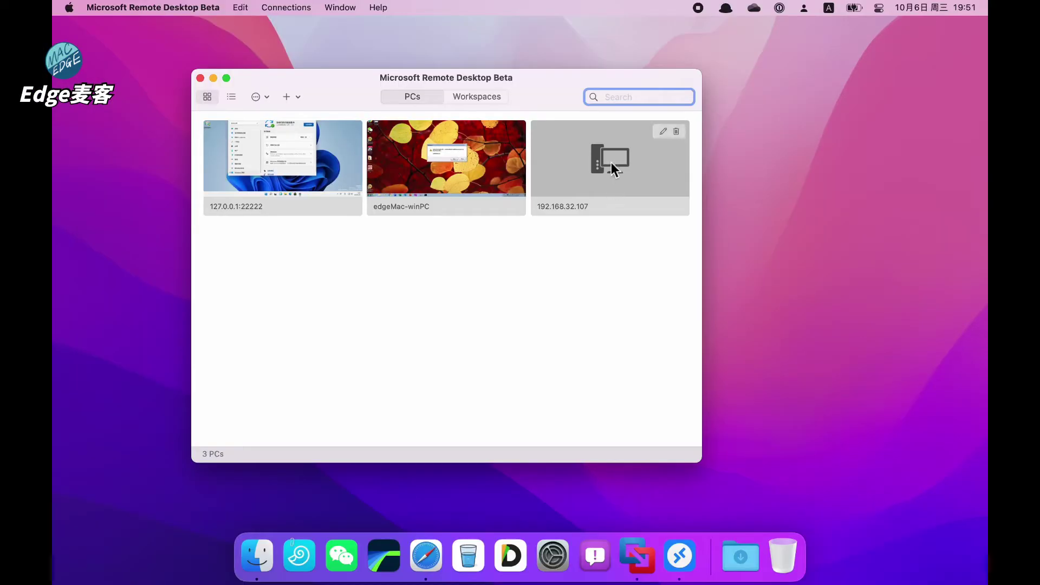
{"action": "double_click", "coordinate": [611, 161]}
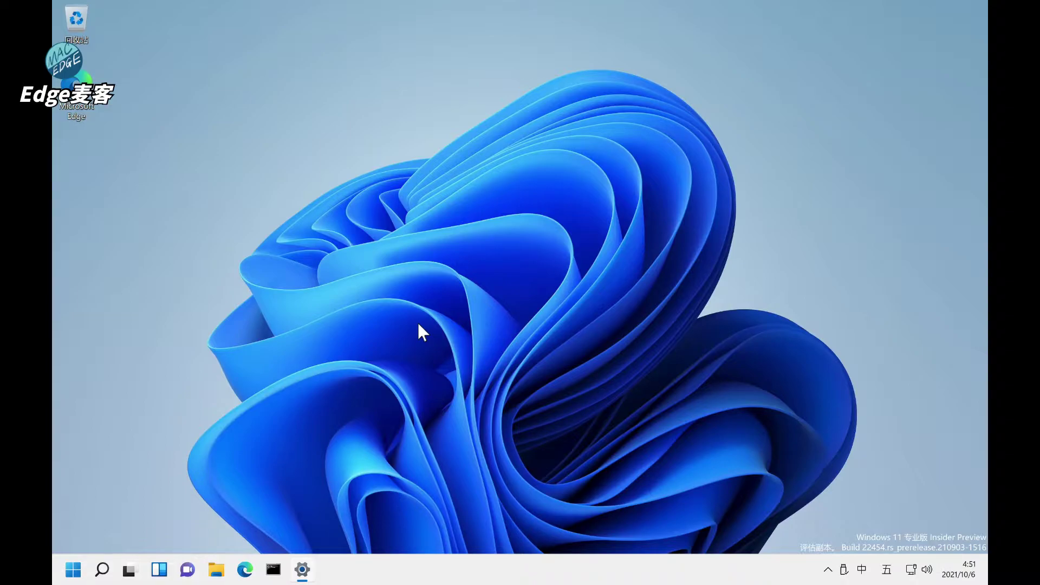
Step: Take the 192.168.32.107 session out of full screen, reposition and resize it, then close it
{"action": "key", "text": "ctrl+super+f"}
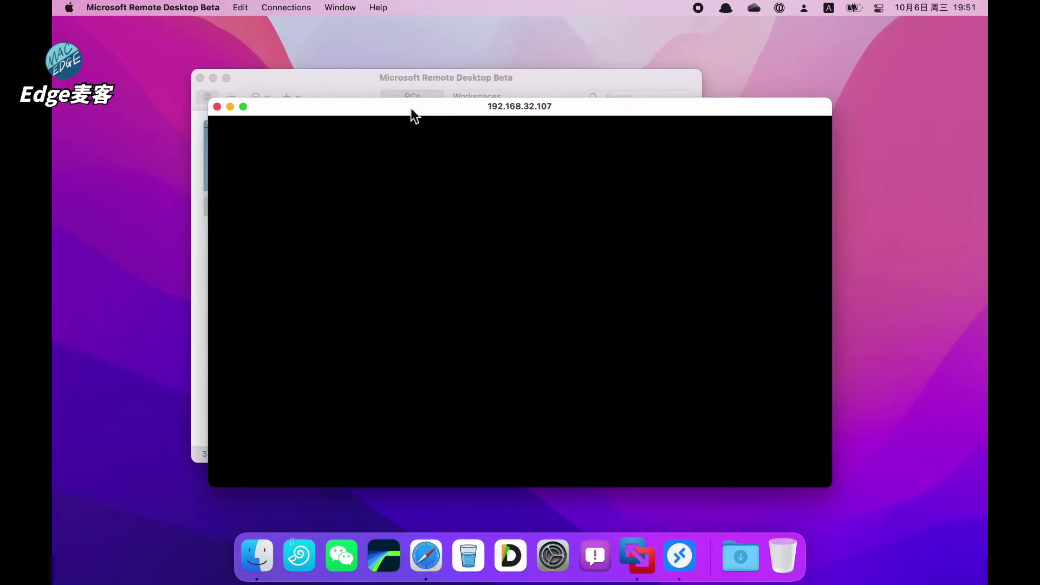
{"action": "left_click_drag", "start_coordinate": [411, 109], "coordinate": [469, 107]}
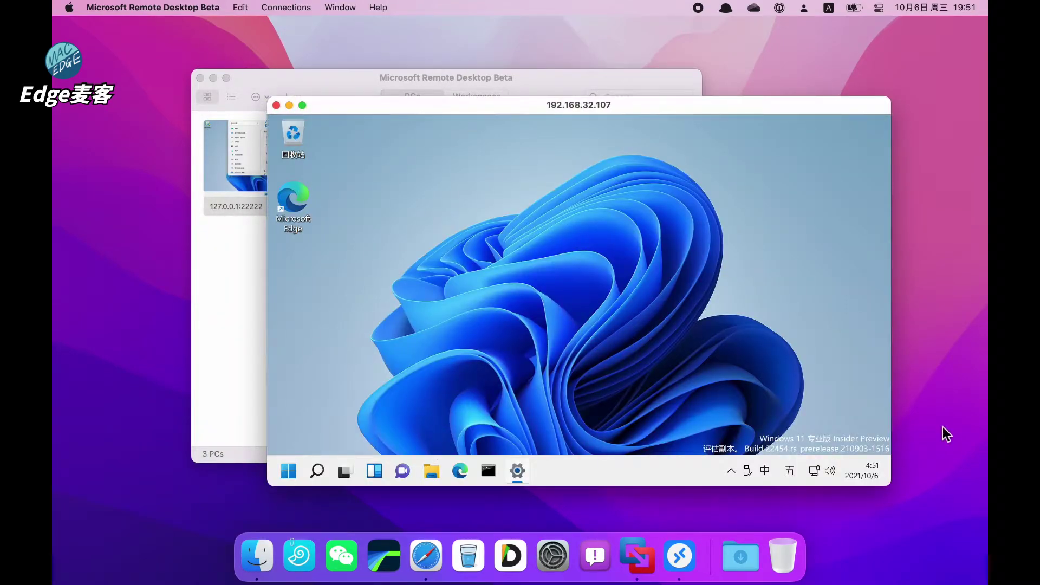
{"action": "left_click_drag", "start_coordinate": [893, 371], "coordinate": [609, 399]}
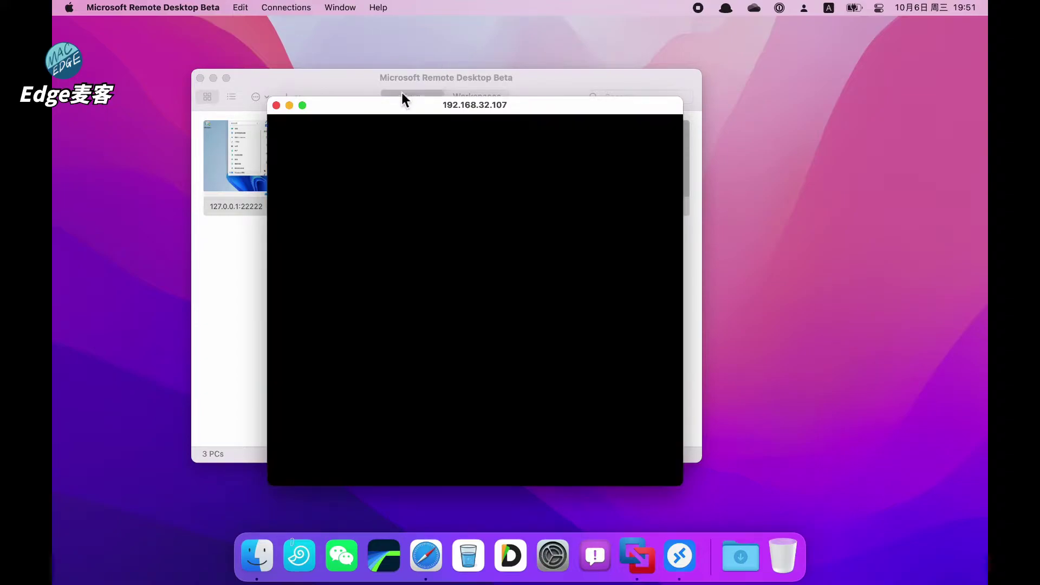
{"action": "left_click_drag", "start_coordinate": [393, 106], "coordinate": [466, 106]}
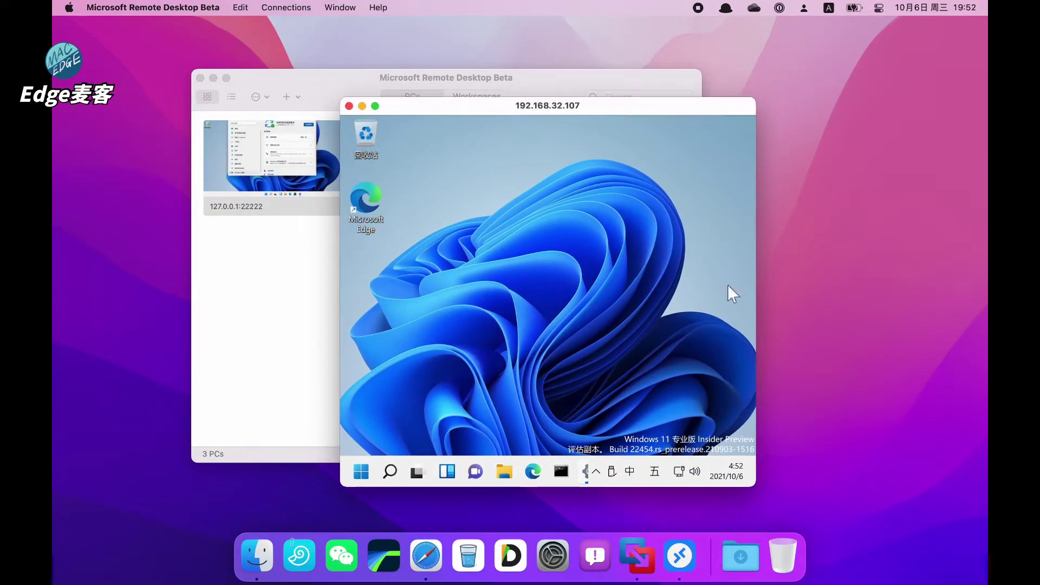
{"action": "left_click_drag", "start_coordinate": [381, 105], "coordinate": [174, 44]}
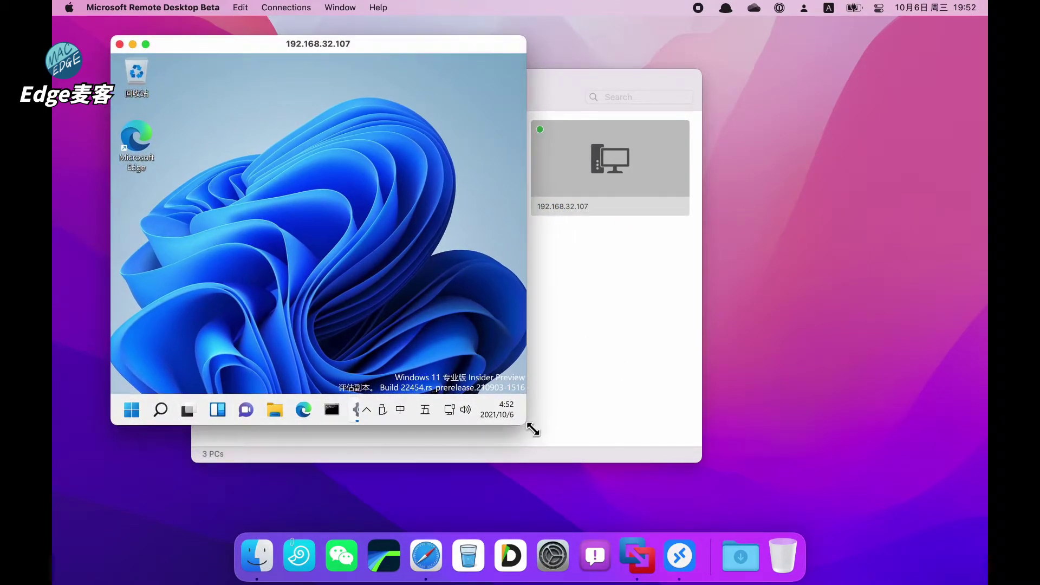
{"action": "left_click_drag", "start_coordinate": [528, 427], "coordinate": [760, 515]}
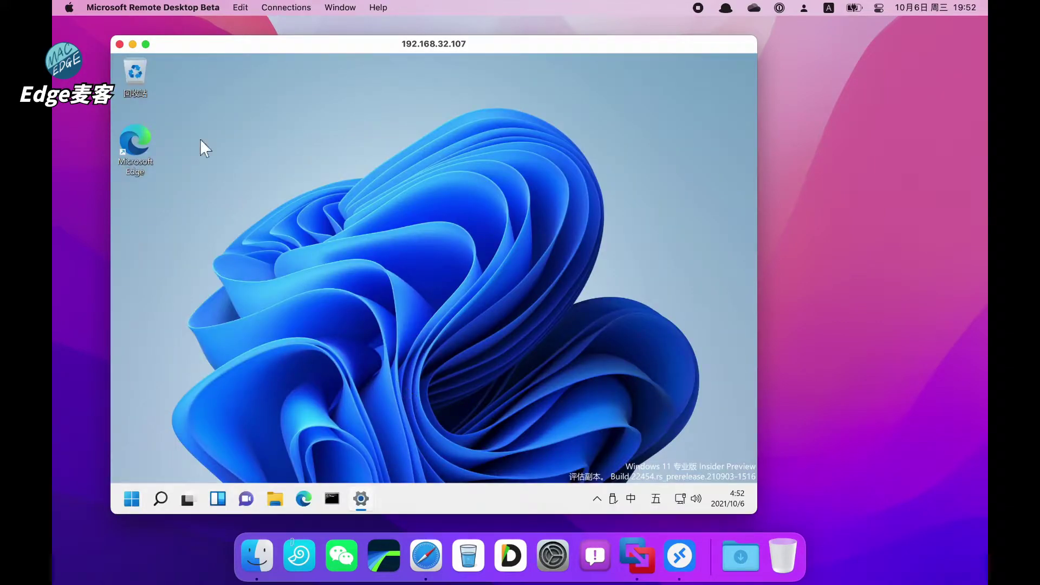
{"action": "left_click", "coordinate": [120, 44]}
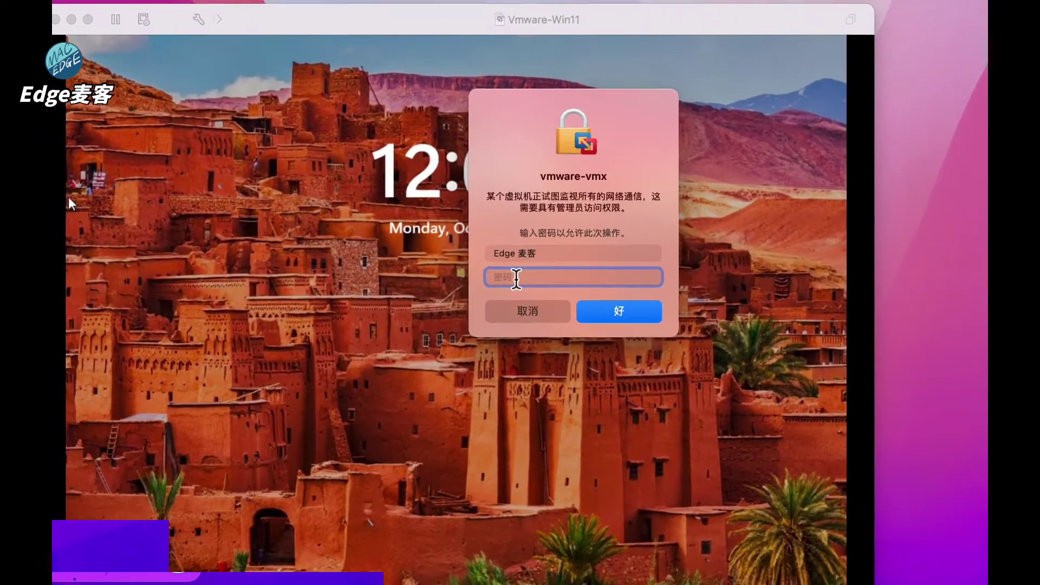
Step: After admin authorization, switch the Win11 network adapter to Bridged Autodetect and narrow the VM window
{"action": "type", "text": "•••••"}
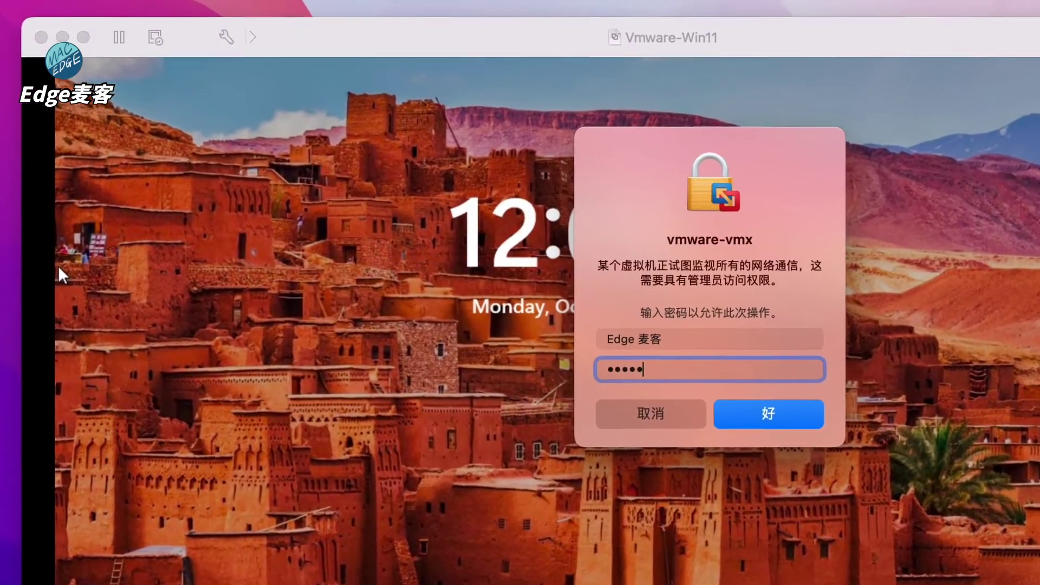
{"action": "key", "text": "Return"}
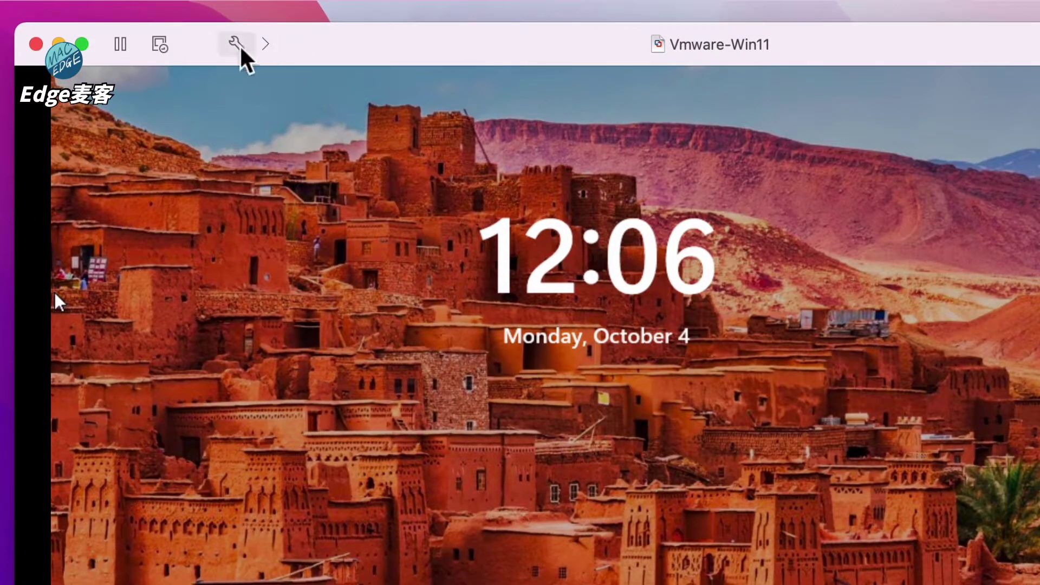
{"action": "left_click", "coordinate": [237, 43]}
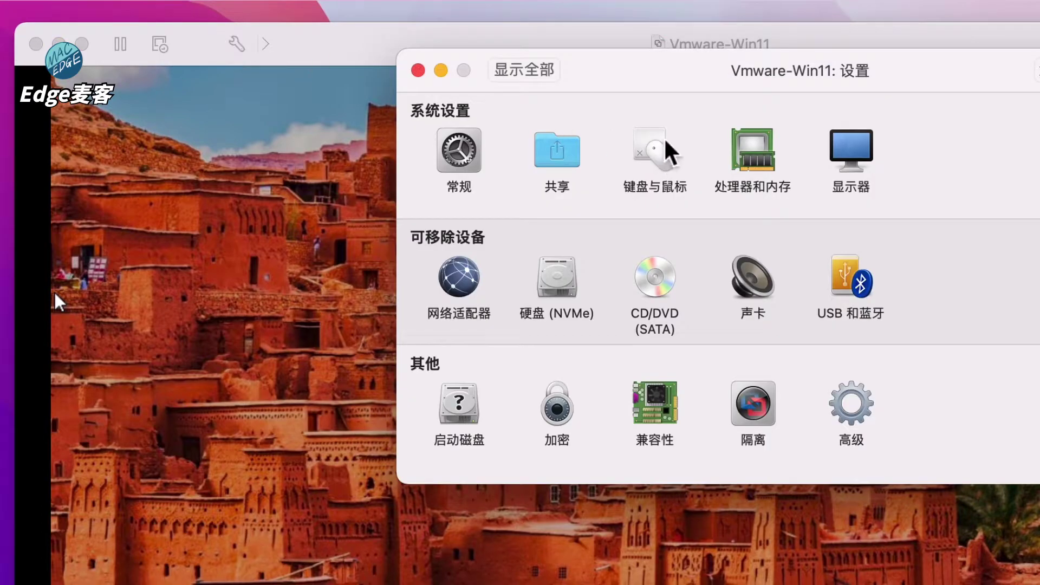
{"action": "left_click", "coordinate": [476, 286]}
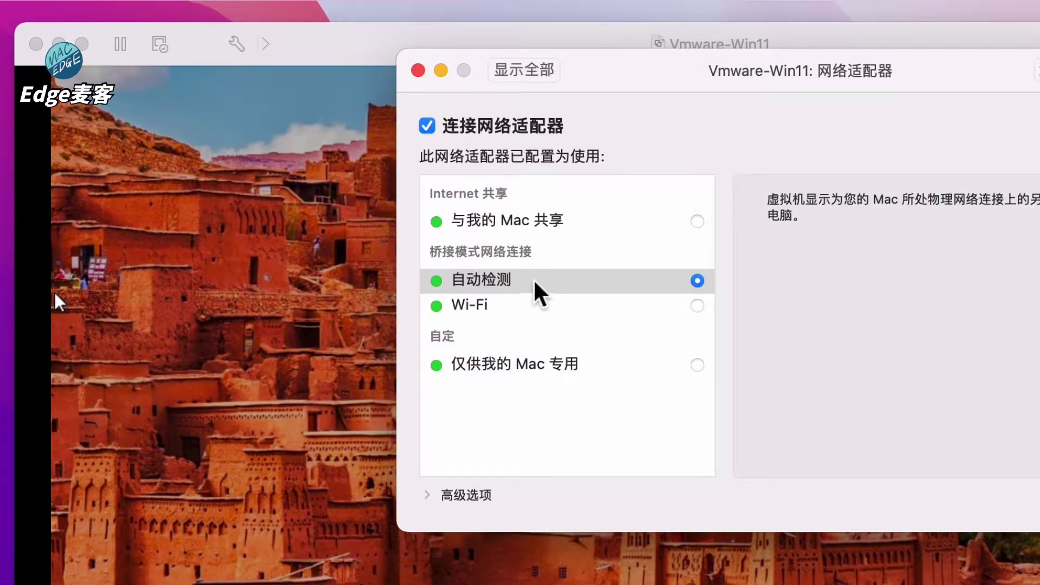
{"action": "left_click", "coordinate": [535, 282]}
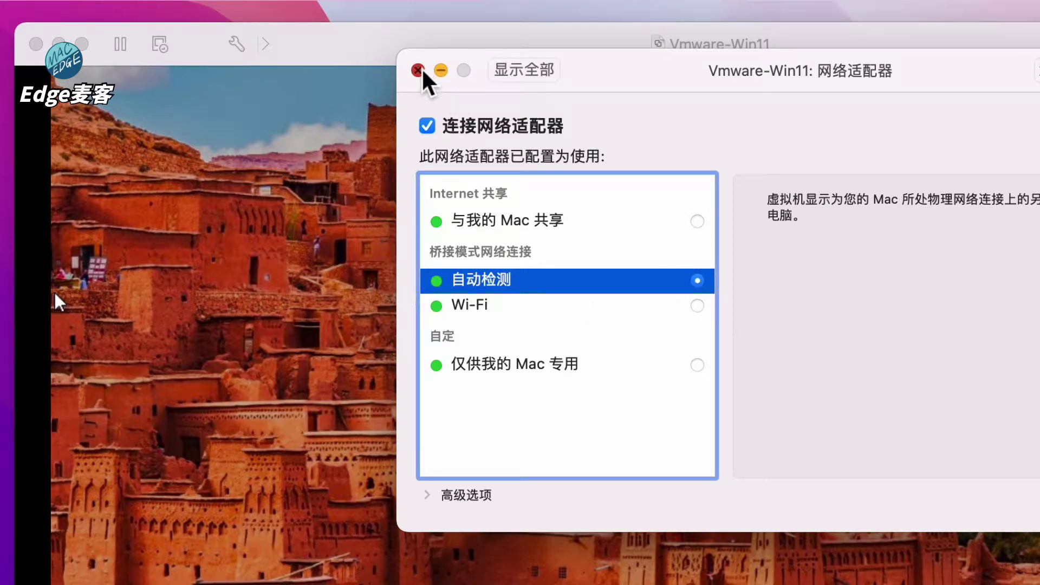
{"action": "left_click", "coordinate": [421, 71]}
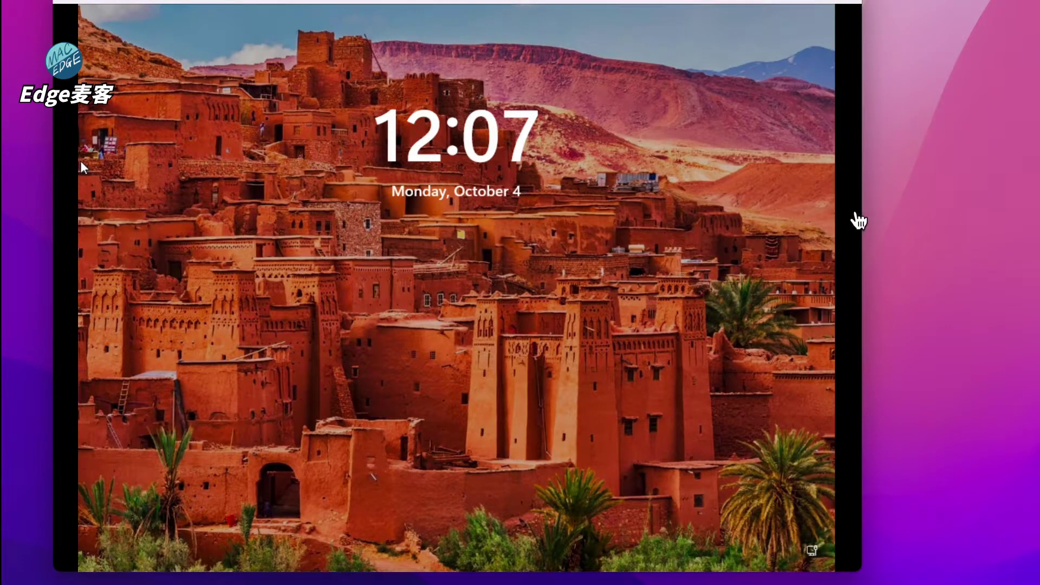
{"action": "left_click_drag", "start_coordinate": [864, 212], "coordinate": [822, 216]}
Step: Sign in to Windows 11 with the PIN and open Settings maximized
{"action": "left_click", "coordinate": [417, 314]}
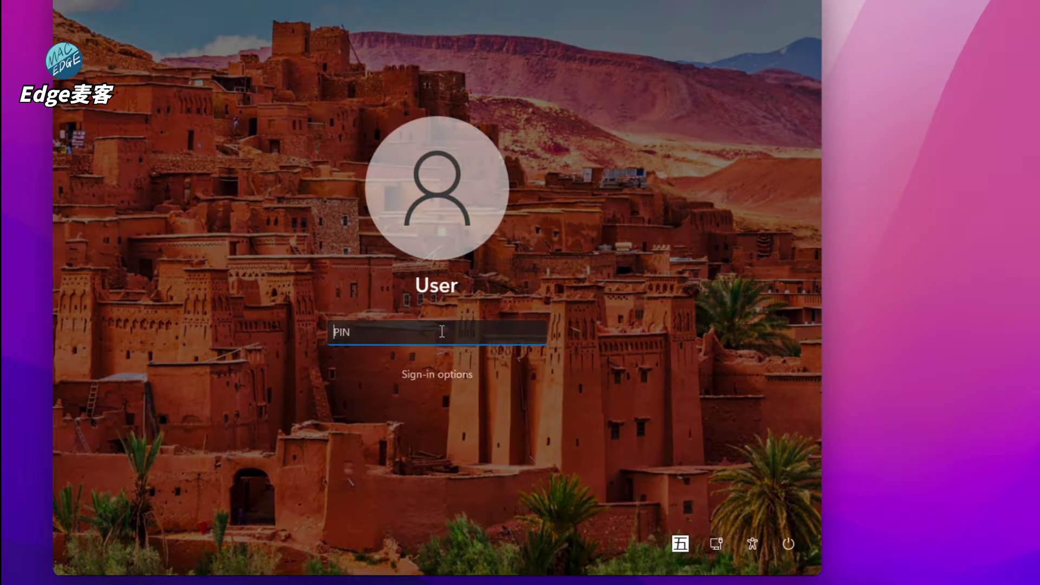
{"action": "type", "text": "1234"}
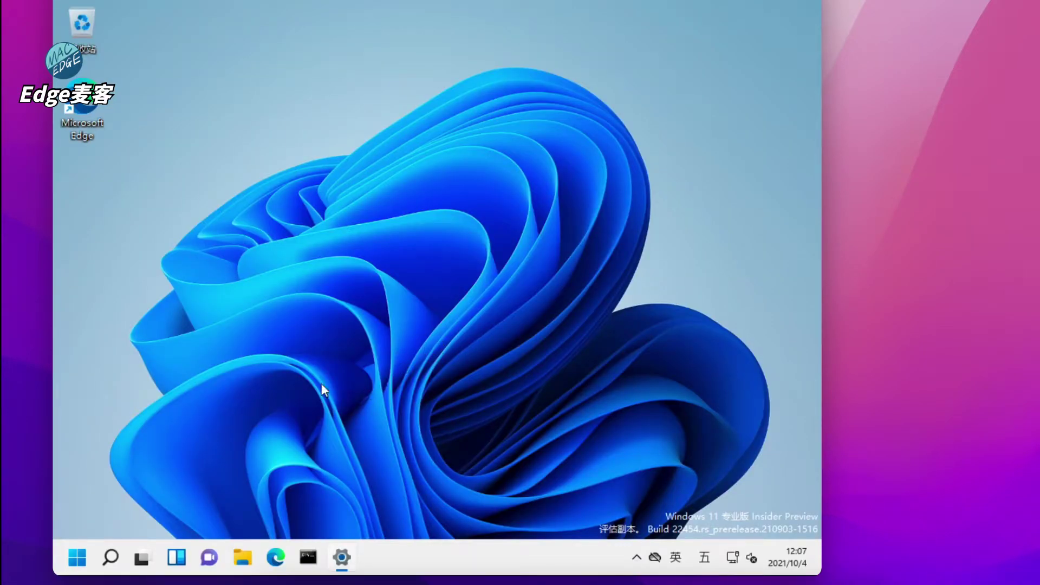
{"action": "left_click", "coordinate": [77, 558]}
{"action": "left_click", "coordinate": [342, 558]}
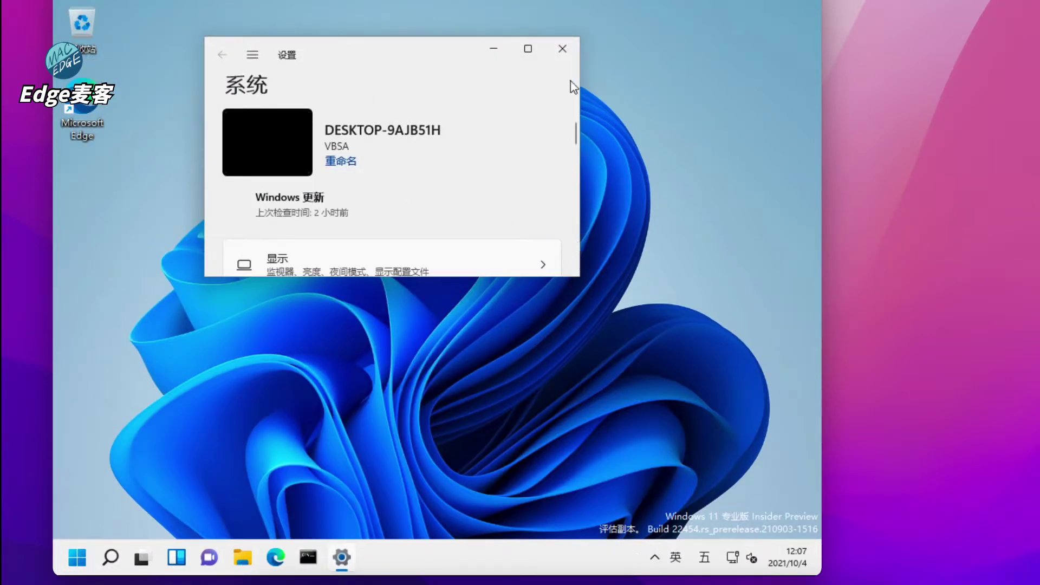
{"action": "left_click", "coordinate": [529, 49]}
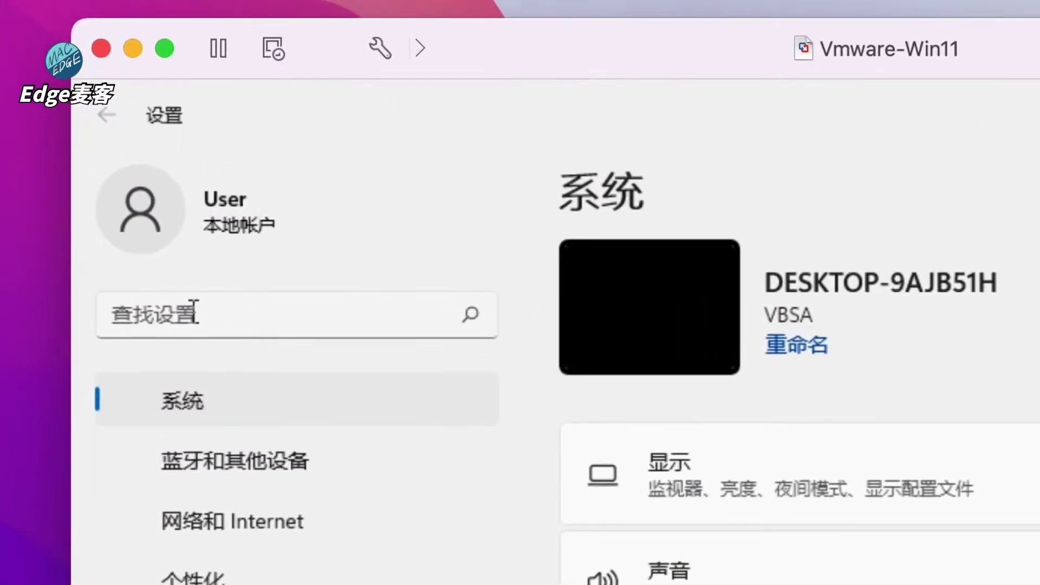
Step: Search 远程桌面 and confirm Remote Desktop stays on at port 3389
{"action": "left_click", "coordinate": [113, 117]}
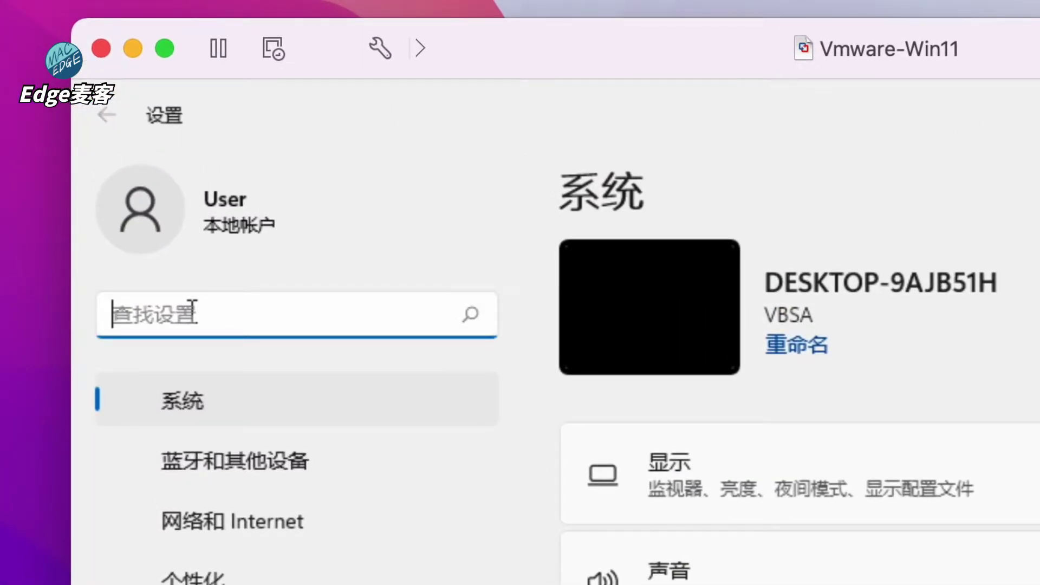
{"action": "type", "text": "远程b"}
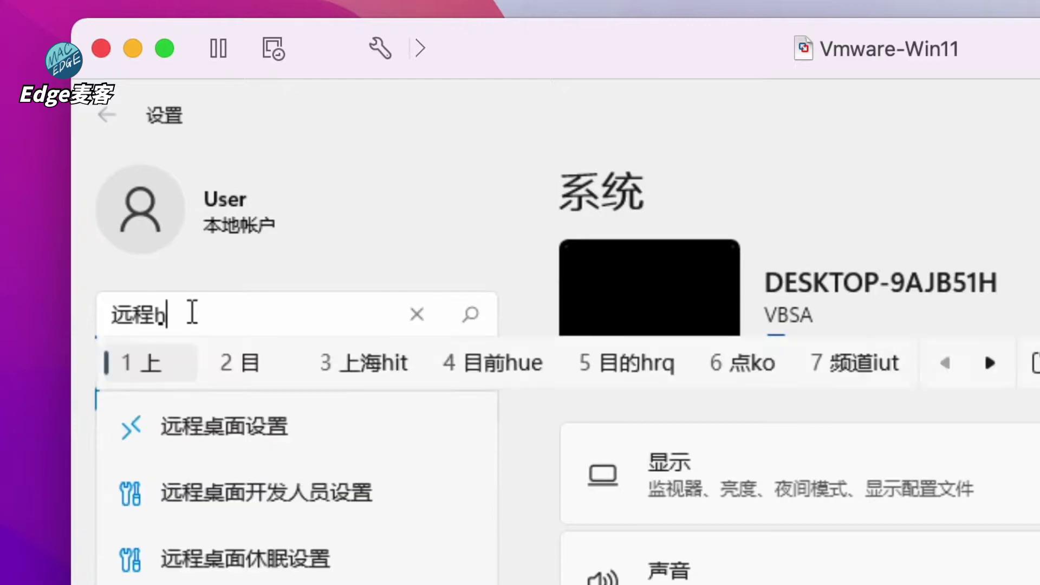
{"action": "type", "text": "桌面"}
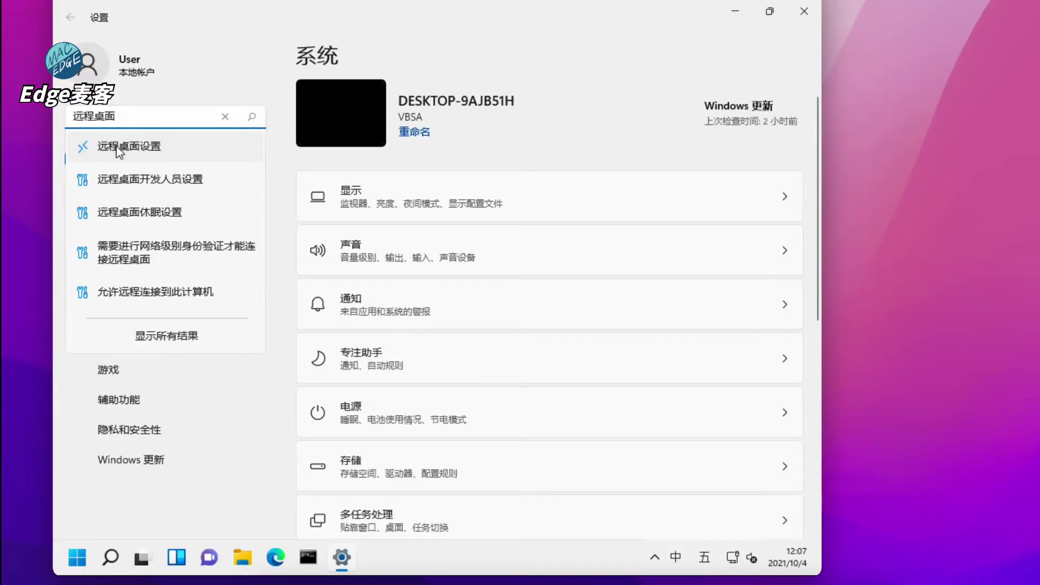
{"action": "left_click", "coordinate": [119, 151]}
{"action": "left_click", "coordinate": [546, 116]}
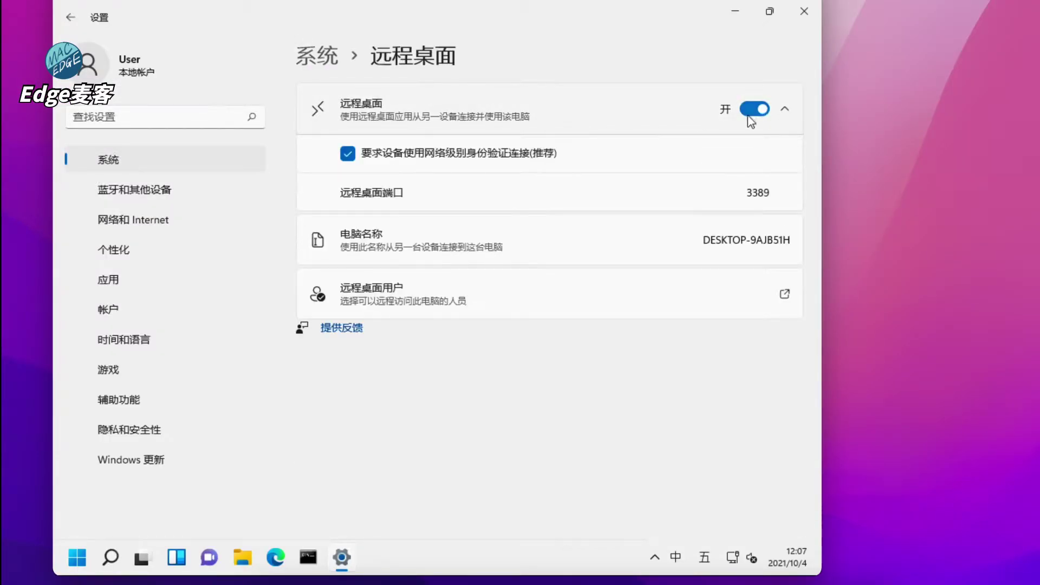
{"action": "left_click", "coordinate": [762, 110]}
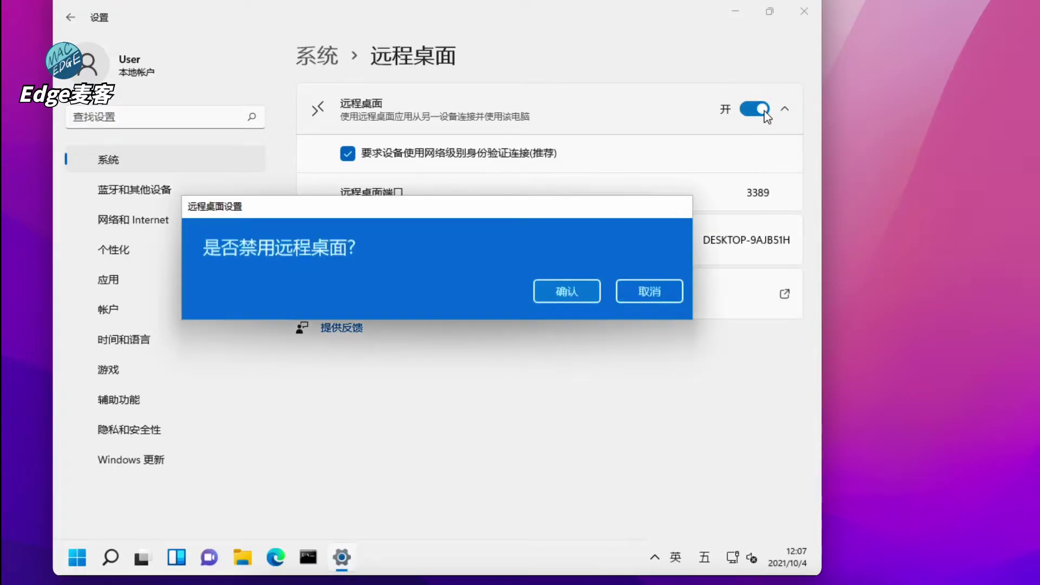
{"action": "left_click", "coordinate": [639, 293]}
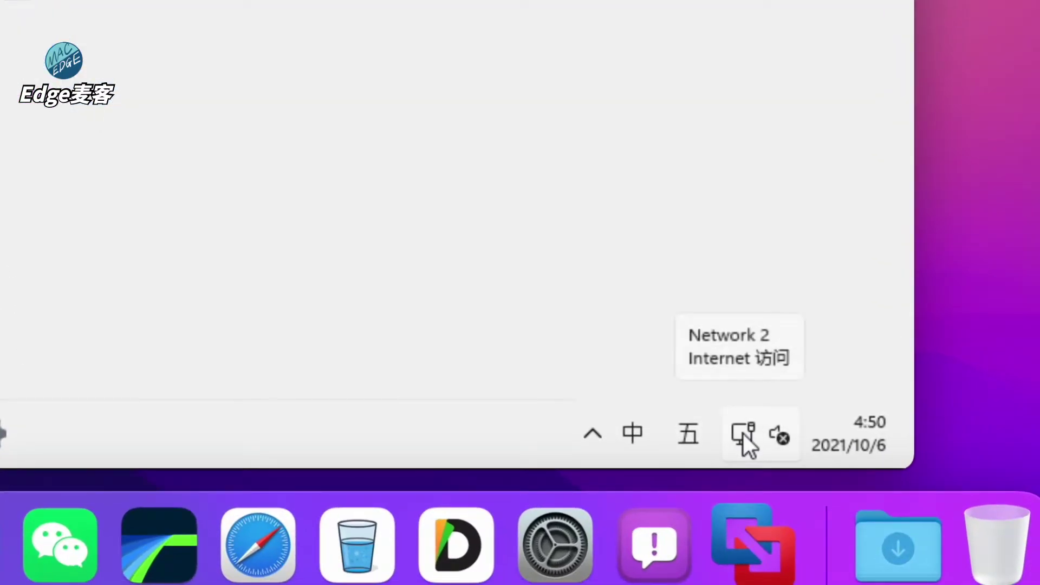
Step: Open the Ethernet network details to find the IPv4 address 192.168.32.107, then release input to macOS
{"action": "left_click", "coordinate": [744, 434]}
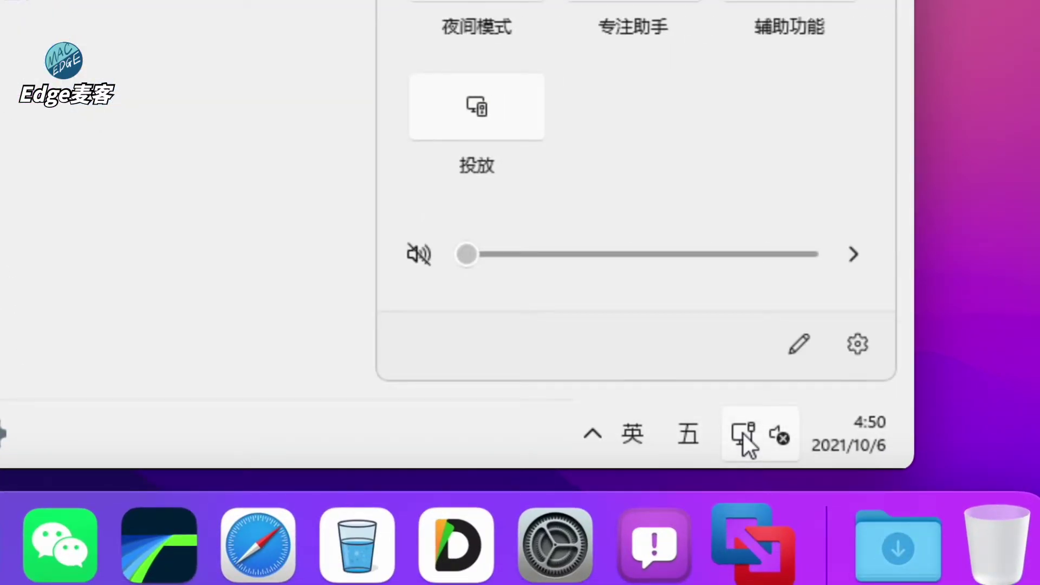
{"action": "right_click", "coordinate": [743, 433]}
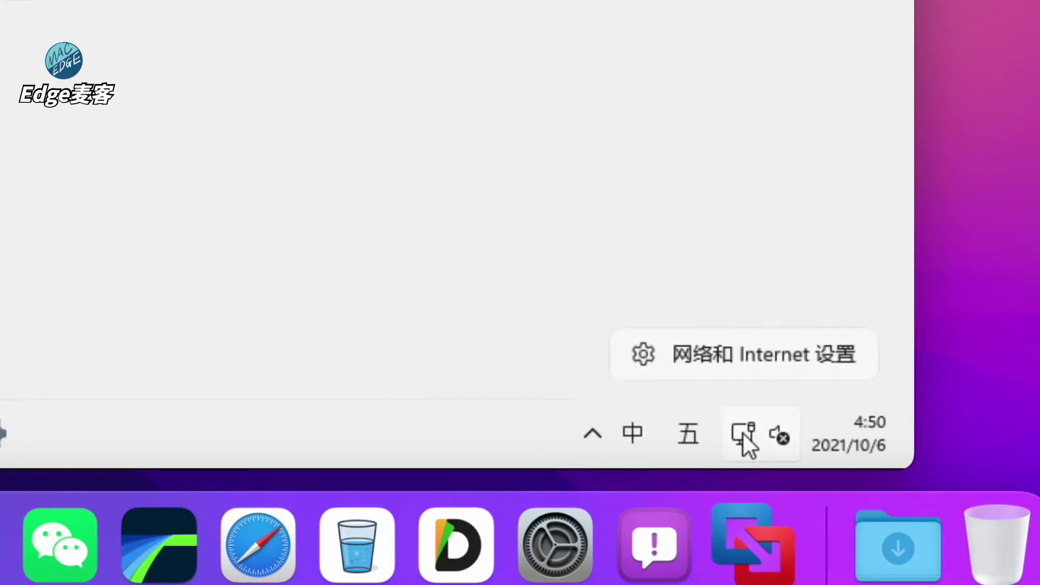
{"action": "left_click", "coordinate": [765, 354]}
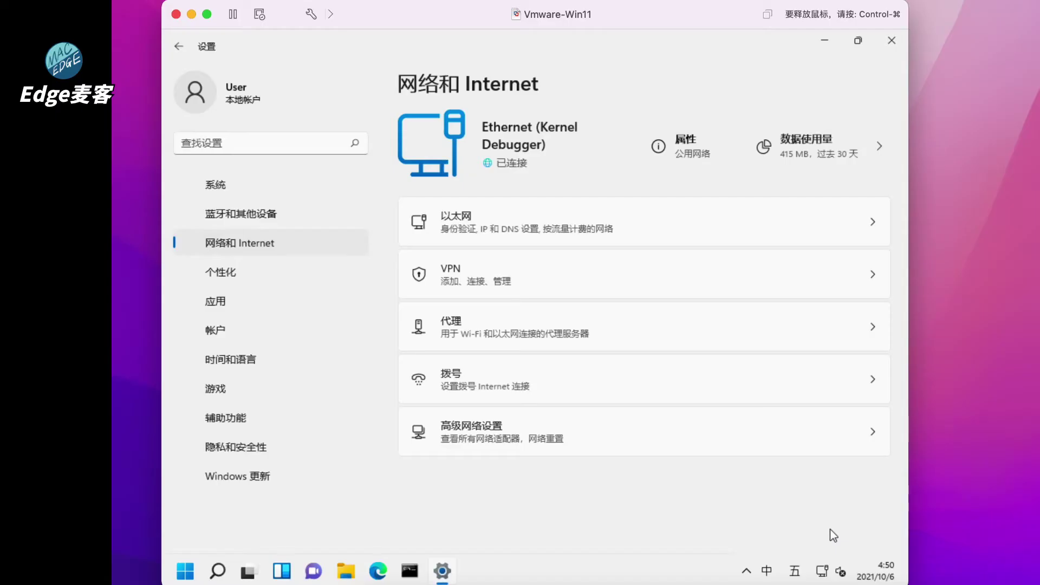
{"action": "left_click", "coordinate": [561, 227]}
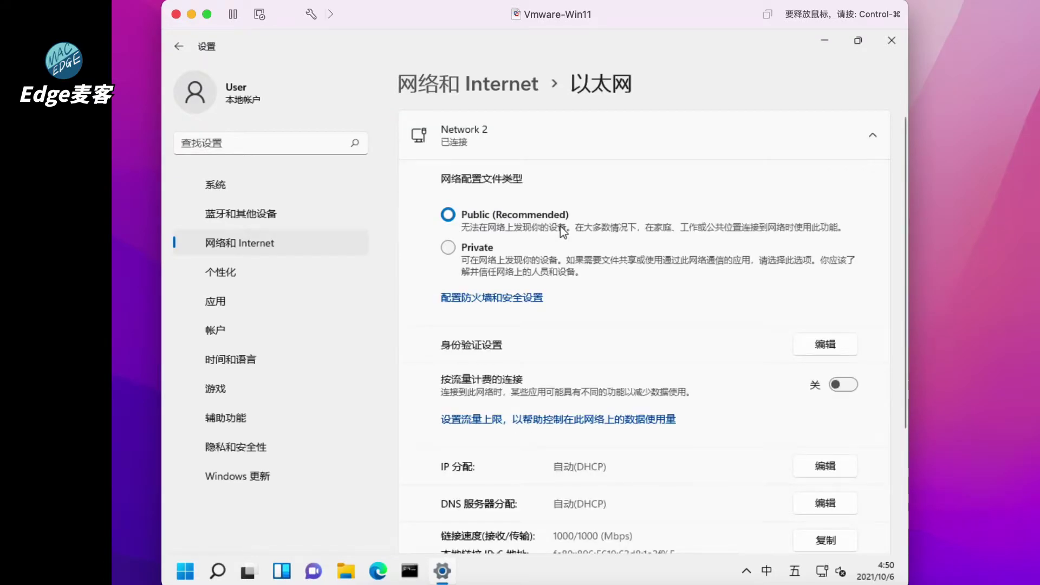
{"action": "scroll", "coordinate": [609, 362], "scroll_direction": "down", "scroll_amount": 5}
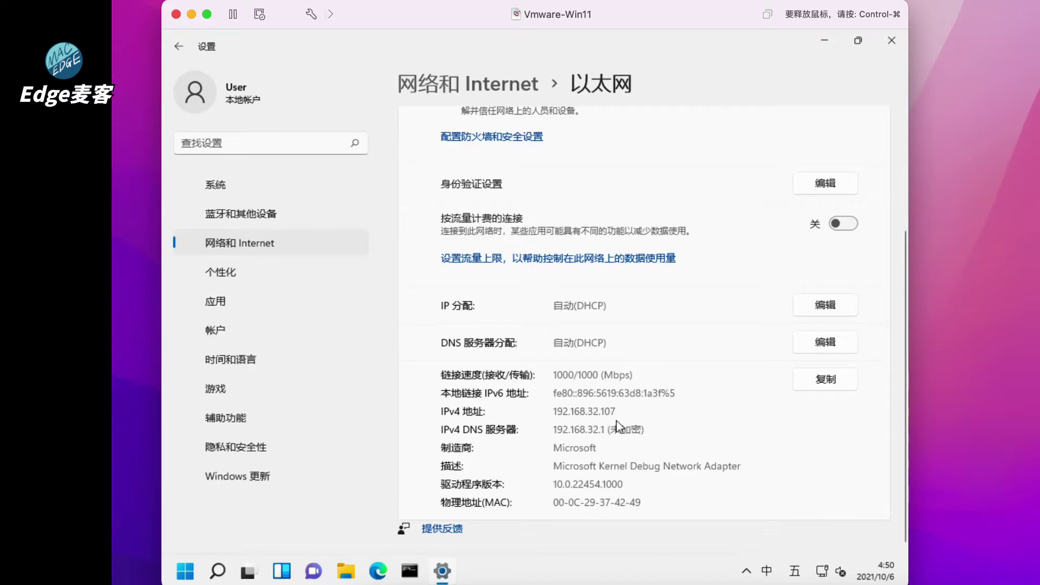
{"action": "key", "text": "ctrl+super"}
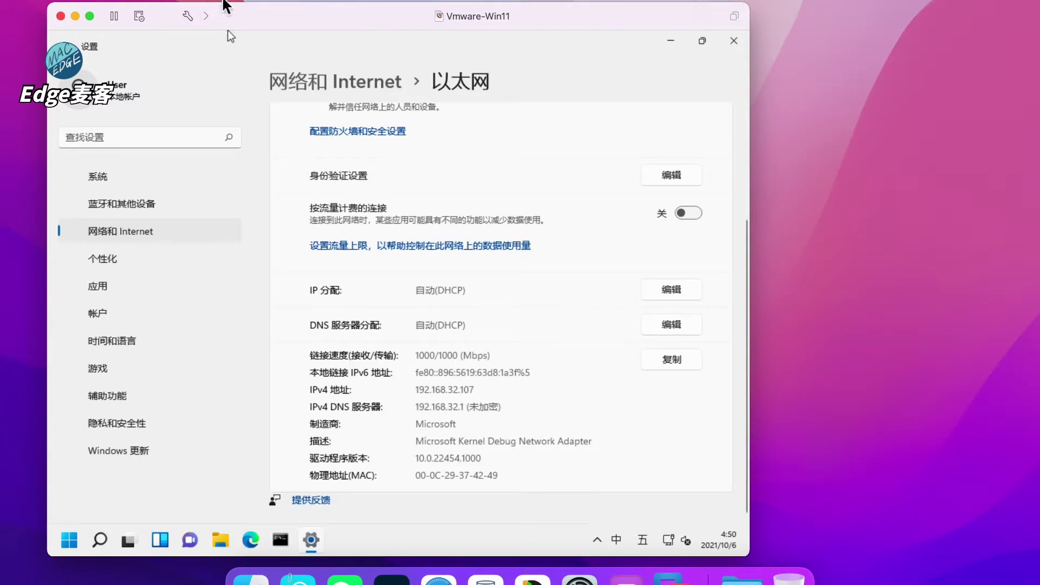
Step: Hide VMware and launch Microsoft Remote Desktop Beta from the Alfred launcher
{"action": "key", "text": "super+h"}
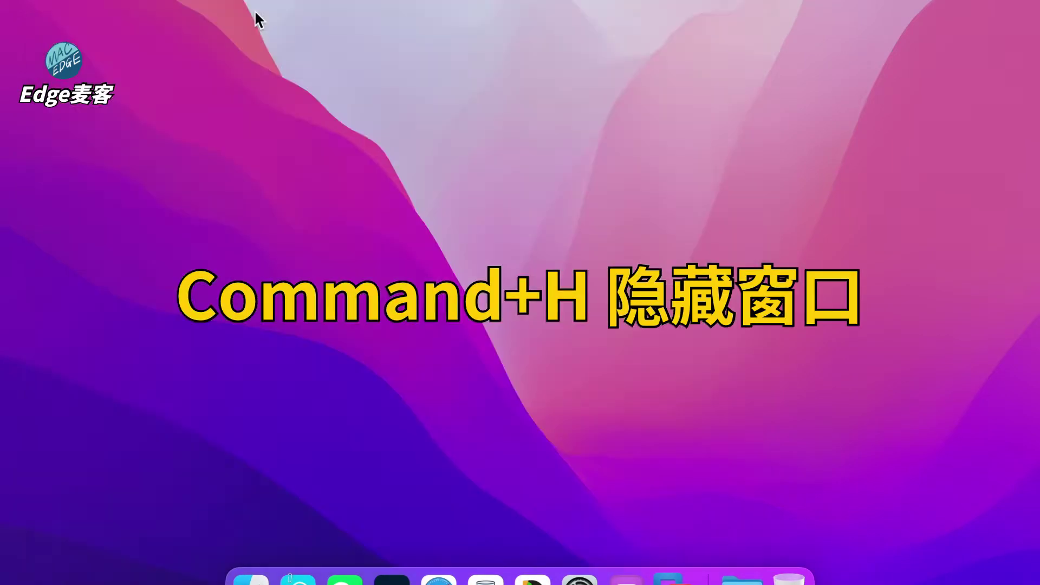
{"action": "key", "text": "alt+space"}
{"action": "type", "text": "remo"}
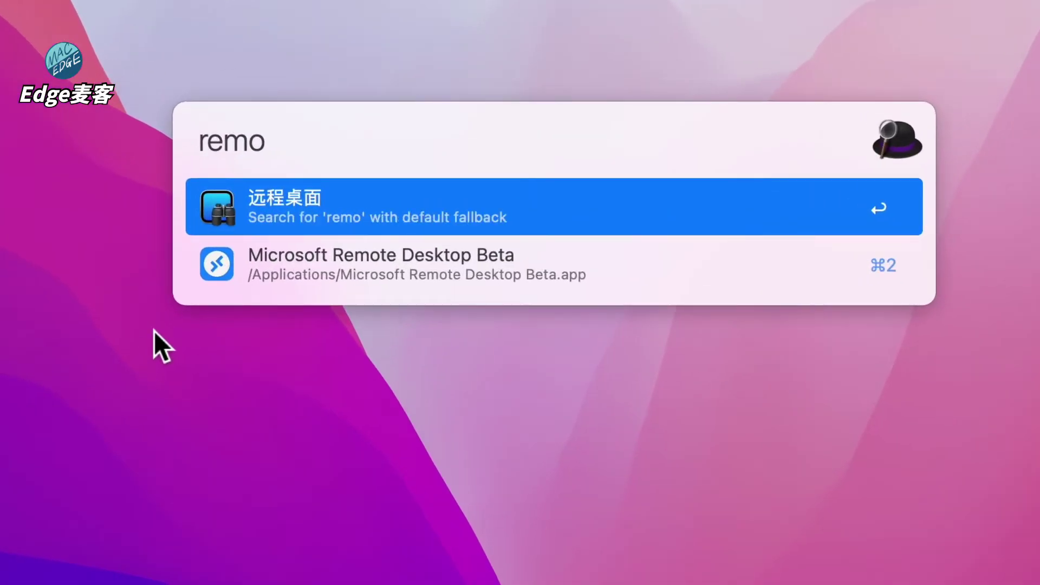
{"action": "key", "text": "Down"}
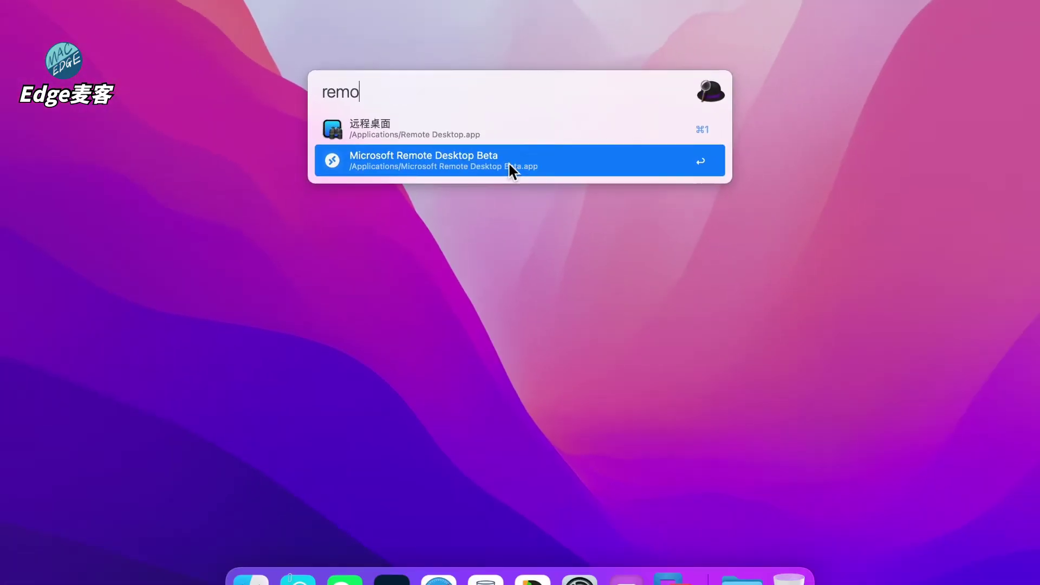
{"action": "key", "text": "Return"}
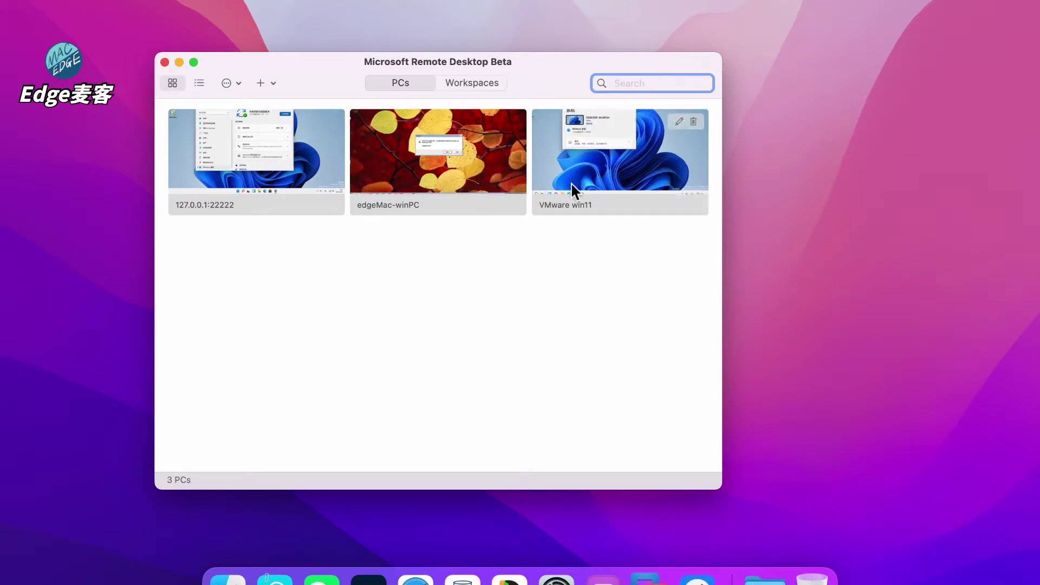
Step: Delete the saved PC 'VMware win11'
{"action": "left_click", "coordinate": [590, 181]}
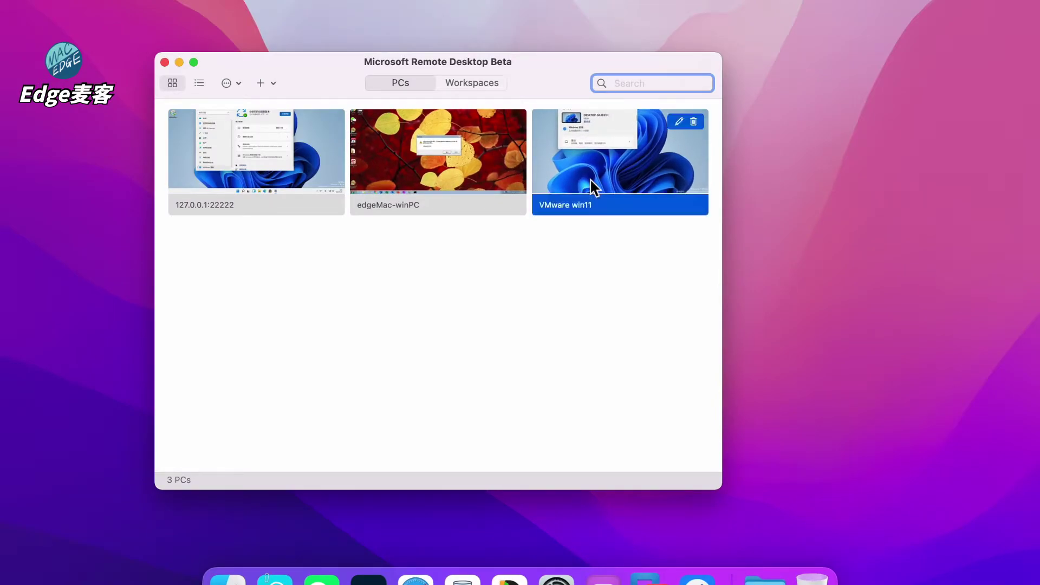
{"action": "left_click", "coordinate": [694, 121]}
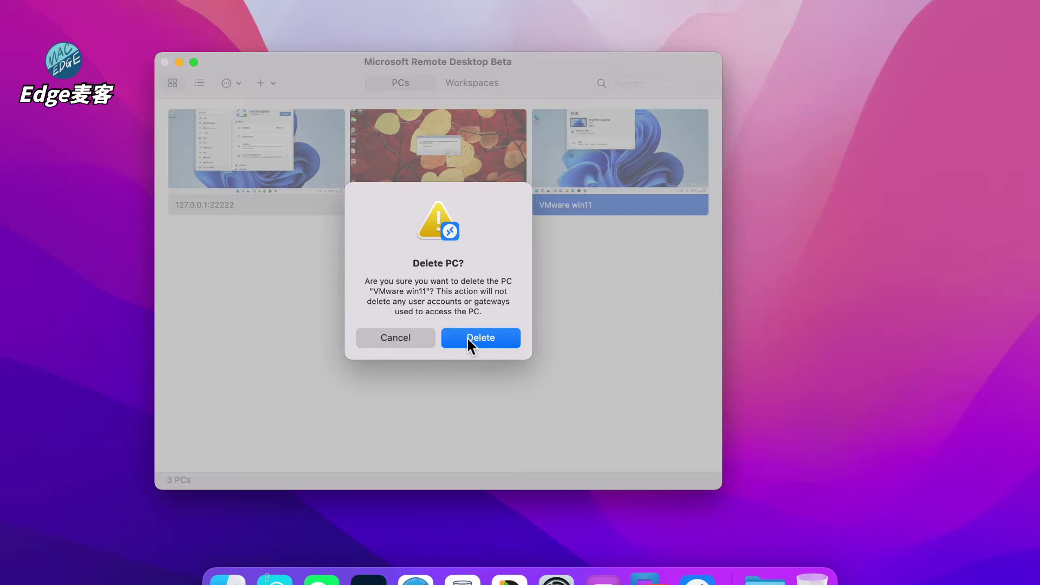
{"action": "left_click", "coordinate": [467, 337]}
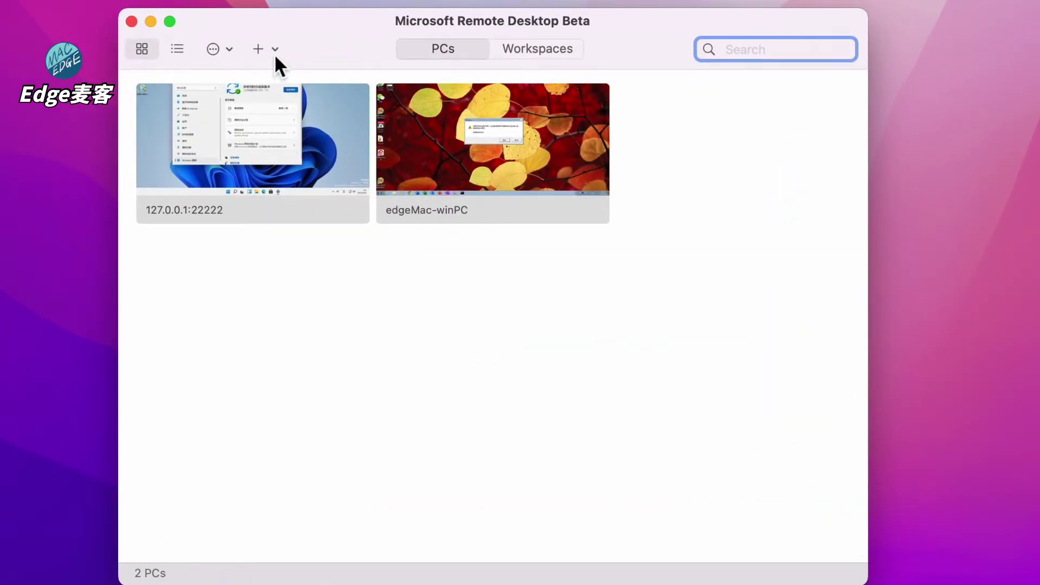
Step: Start adding a new PC with address 192.168.32.107
{"action": "left_click", "coordinate": [275, 52]}
{"action": "left_click", "coordinate": [281, 76]}
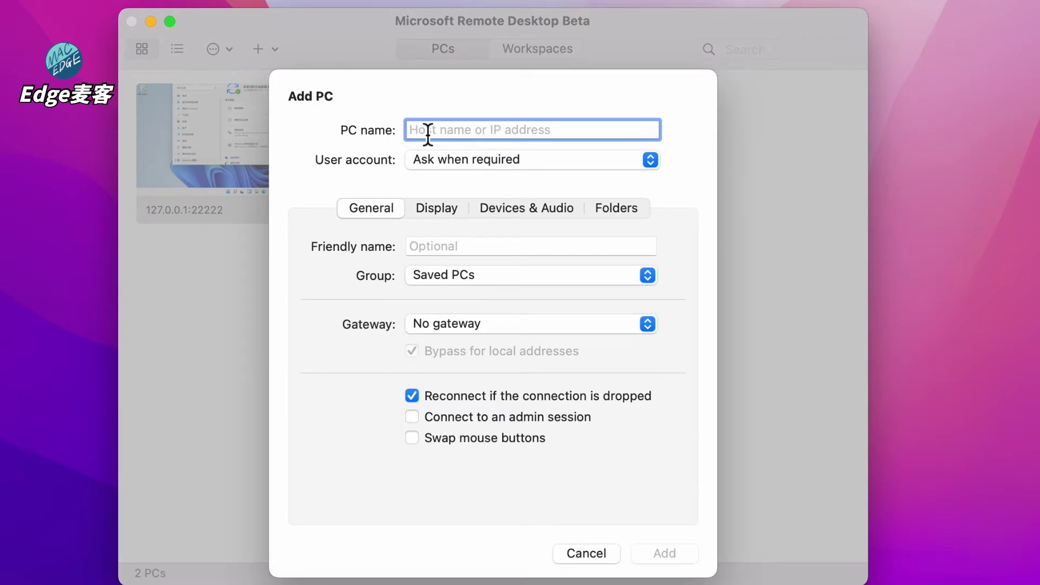
{"action": "type", "text": "192.168.32."}
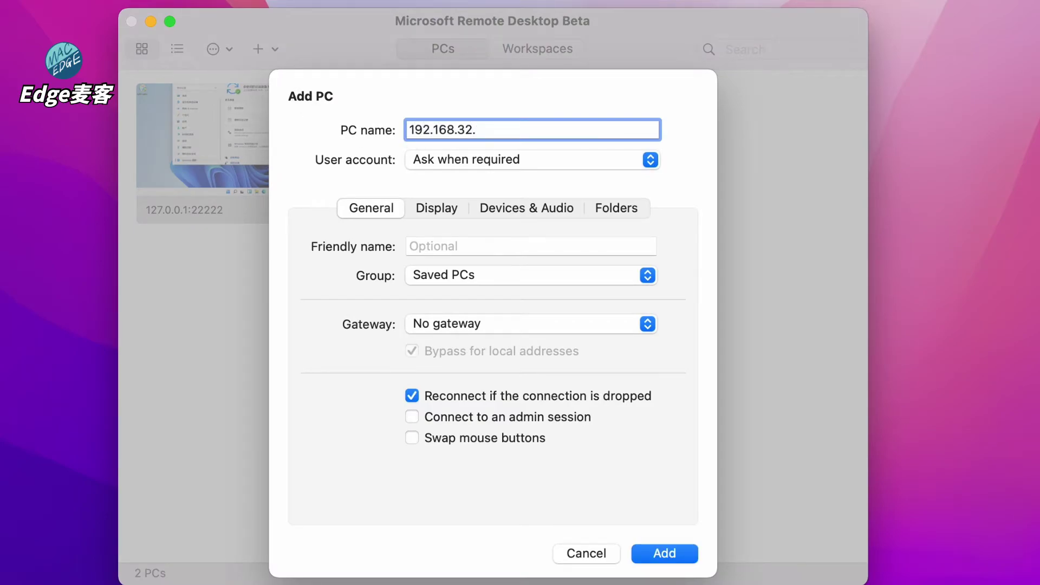
{"action": "type", "text": "107"}
Step: Create a user account 'User' with its password and friendly name 'User'
{"action": "left_click", "coordinate": [484, 172]}
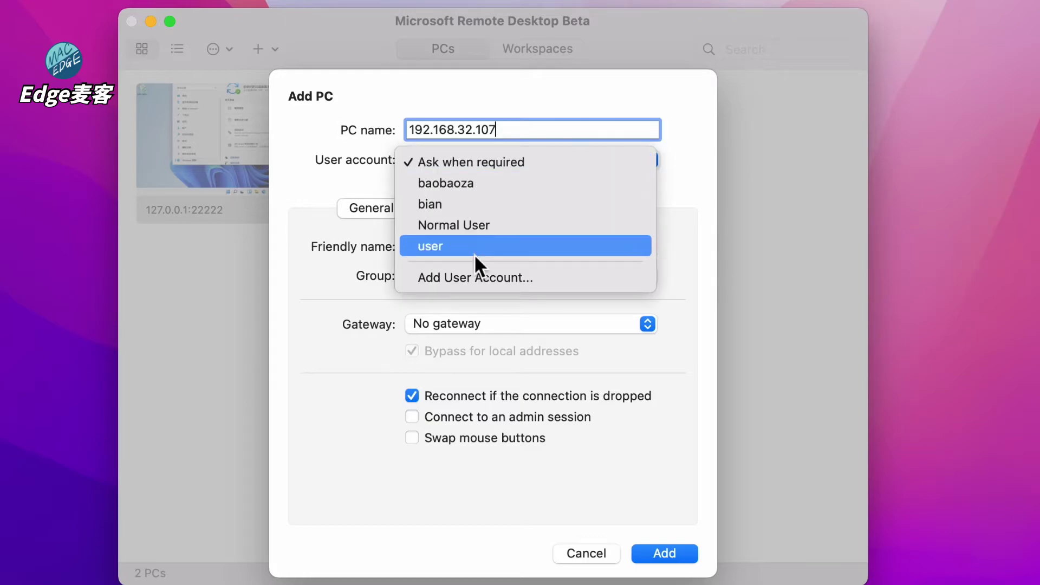
{"action": "left_click", "coordinate": [474, 277]}
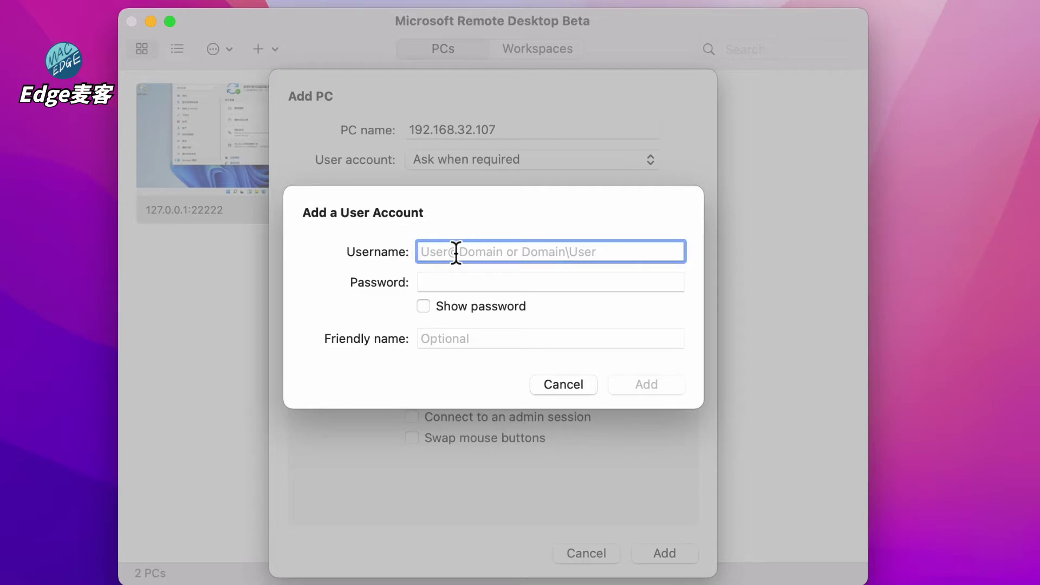
{"action": "type", "text": "User"}
{"action": "key", "text": "Tab"}
{"action": "type", "text": "1234"}
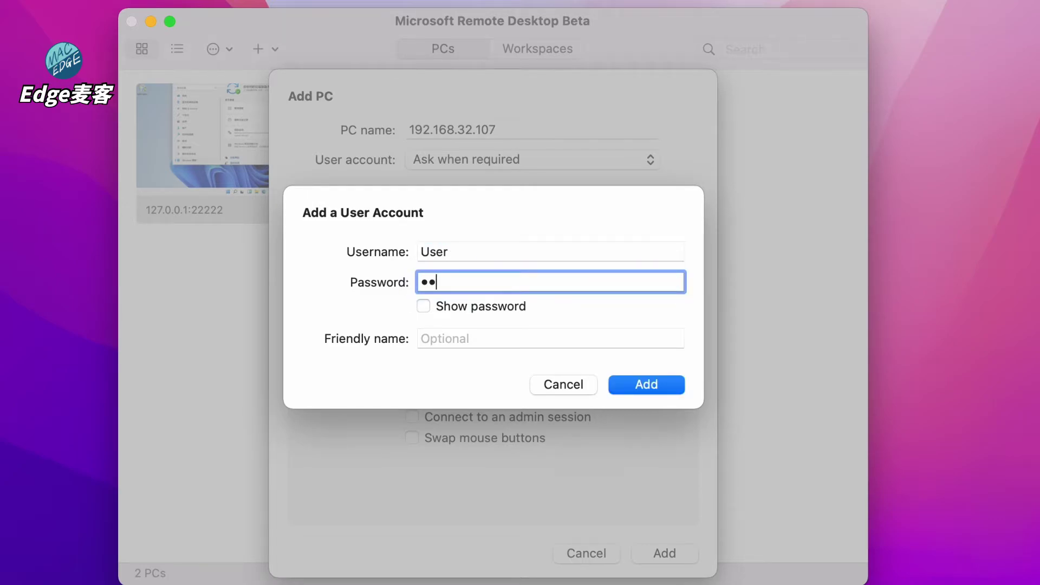
{"action": "type", "text": "56"}
{"action": "left_click", "coordinate": [454, 337]}
{"action": "type", "text": "User"}
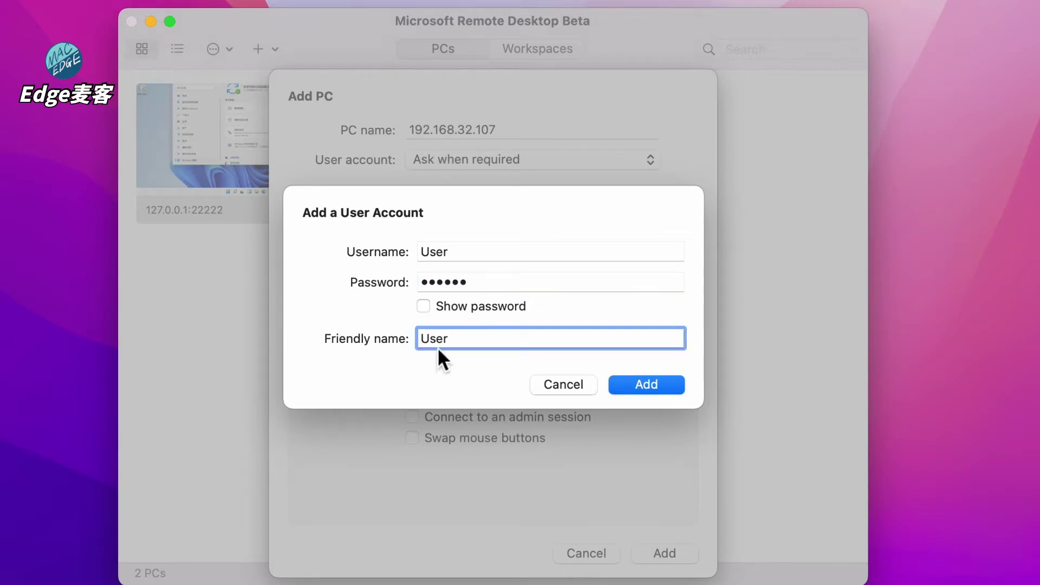
{"action": "left_click", "coordinate": [649, 388]}
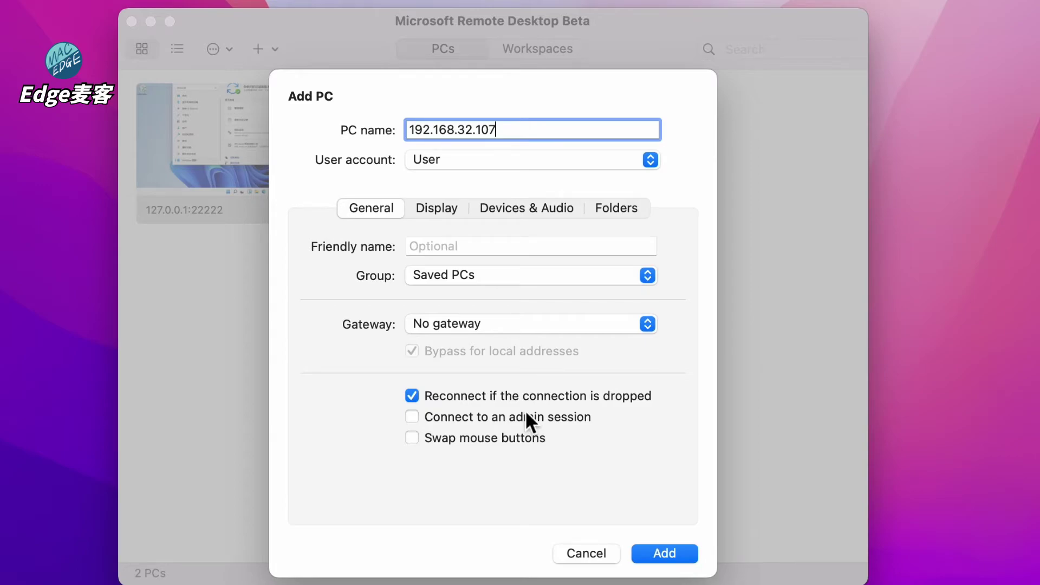
Step: Enable Optimize for Retina displays and save the 192.168.32.107 PC
{"action": "left_click", "coordinate": [437, 209]}
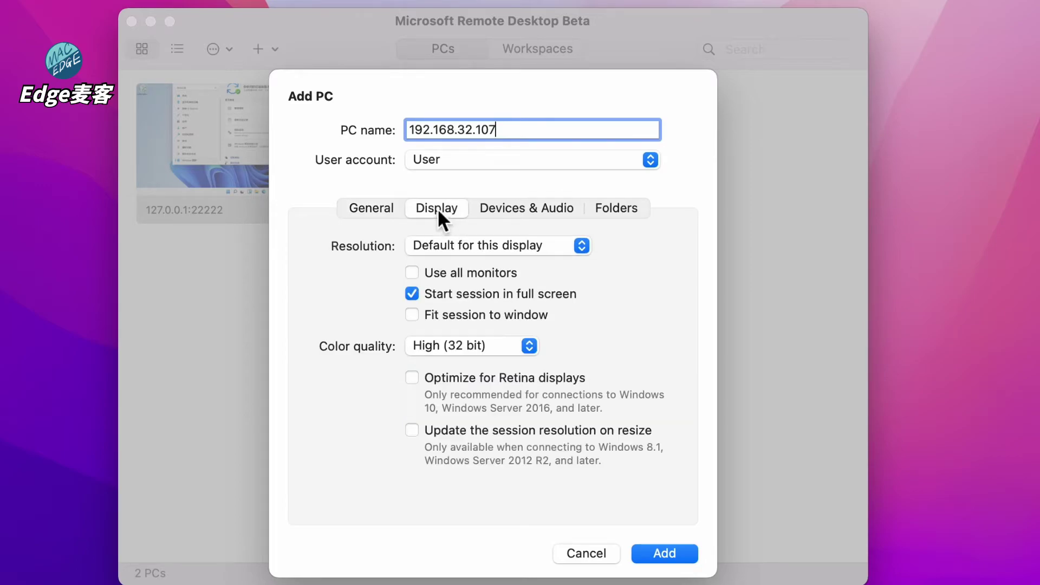
{"action": "left_click", "coordinate": [416, 378]}
{"action": "left_click", "coordinate": [519, 210]}
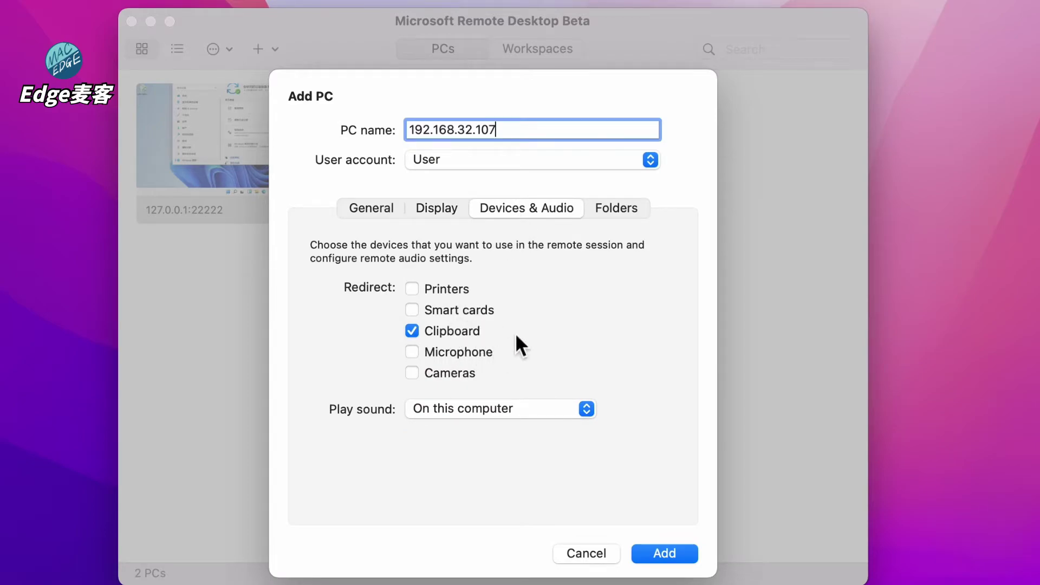
{"action": "left_click", "coordinate": [619, 206]}
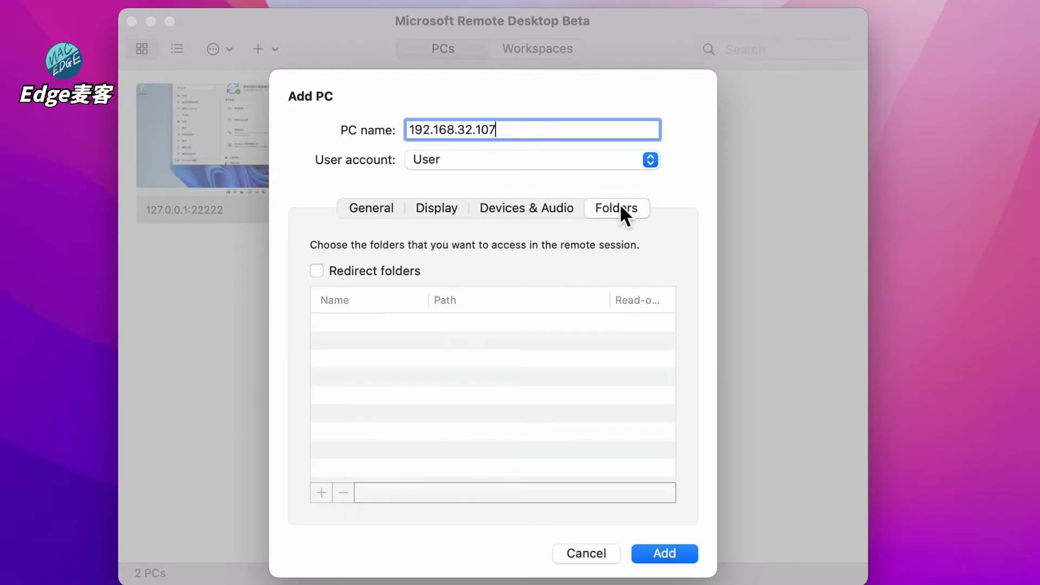
{"action": "left_click", "coordinate": [347, 205]}
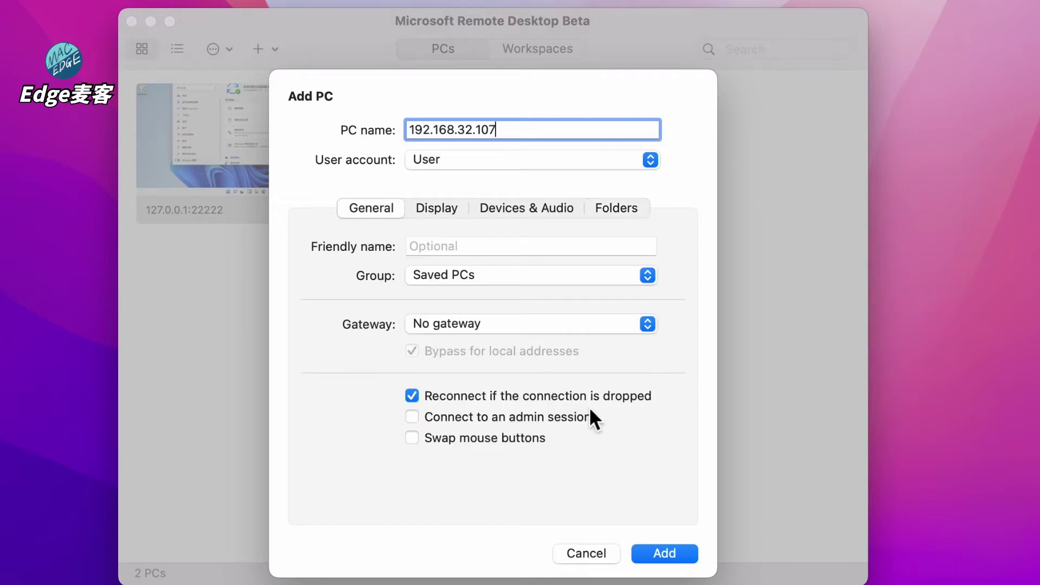
{"action": "left_click", "coordinate": [658, 554]}
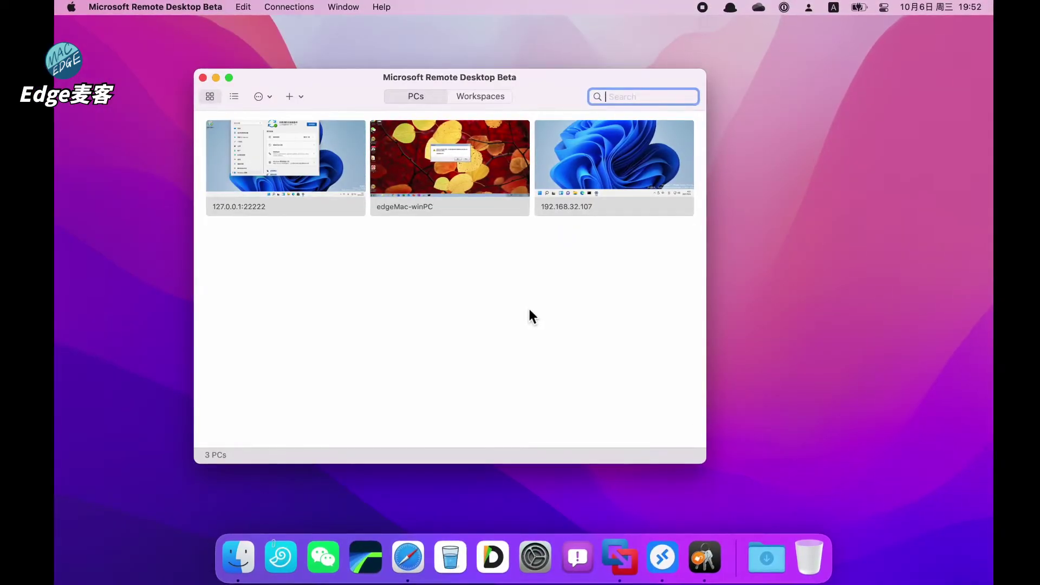
Step: Connect to 192.168.32.107 and set the certificate's SSL trust to Always Trust
{"action": "double_click", "coordinate": [632, 163]}
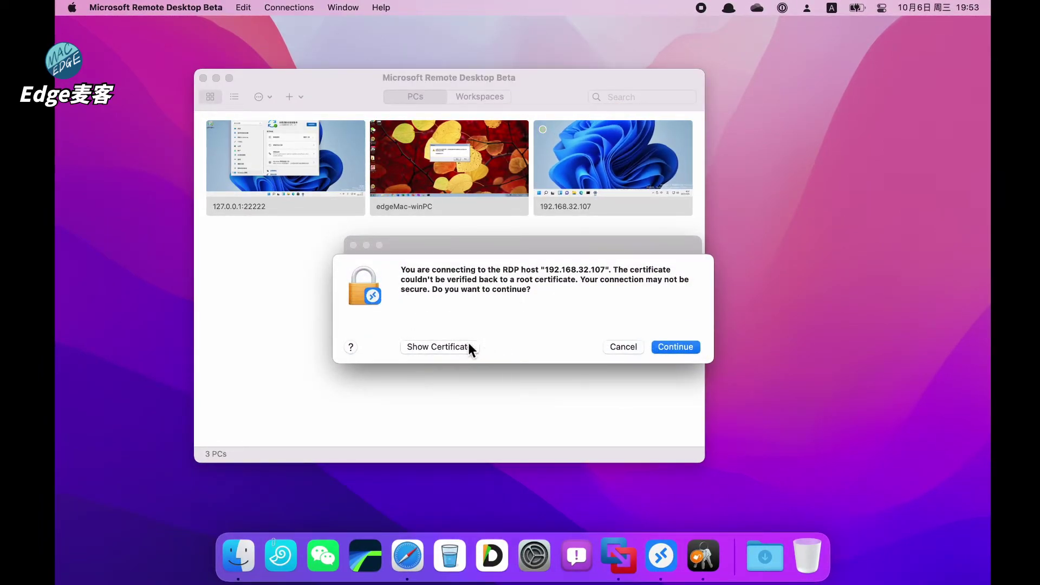
{"action": "left_click", "coordinate": [453, 350]}
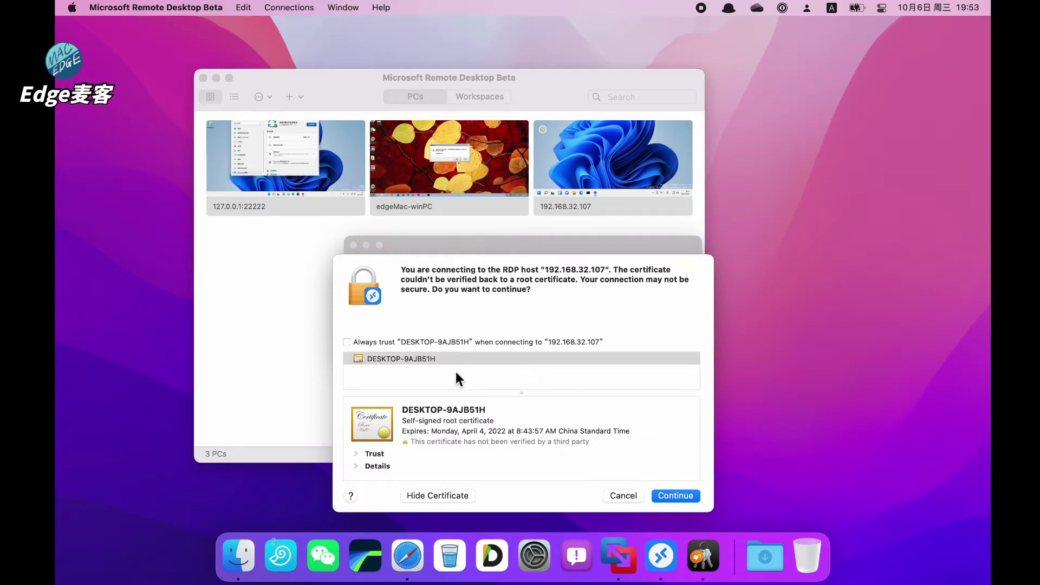
{"action": "left_click", "coordinate": [360, 455]}
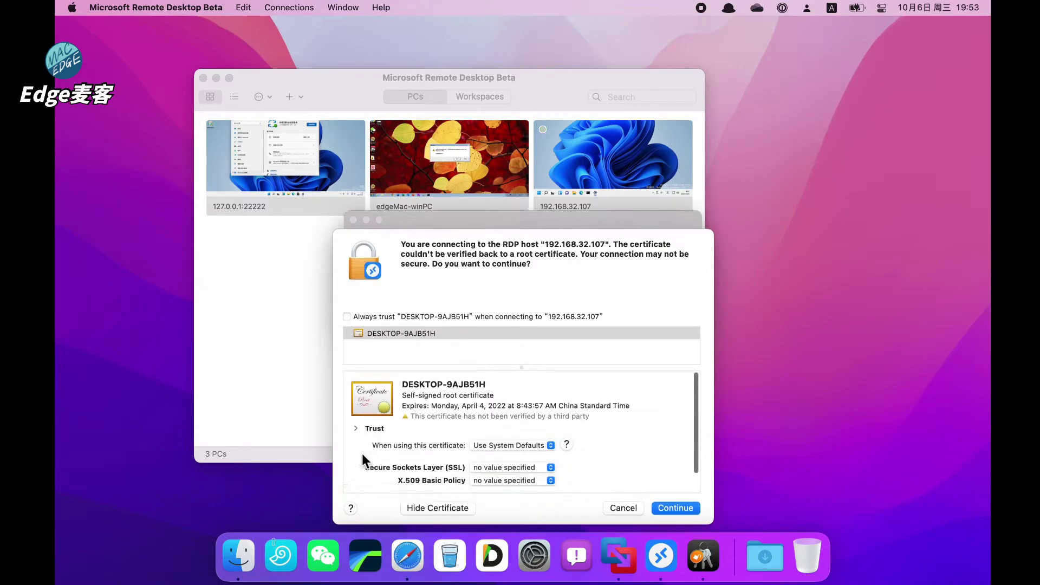
{"action": "left_click", "coordinate": [507, 452]}
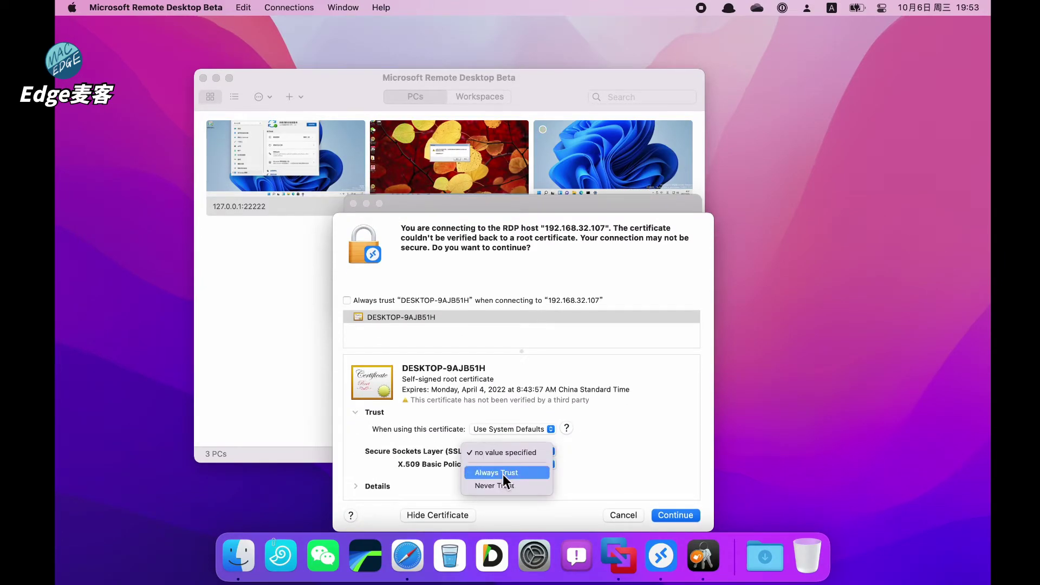
{"action": "left_click", "coordinate": [503, 474]}
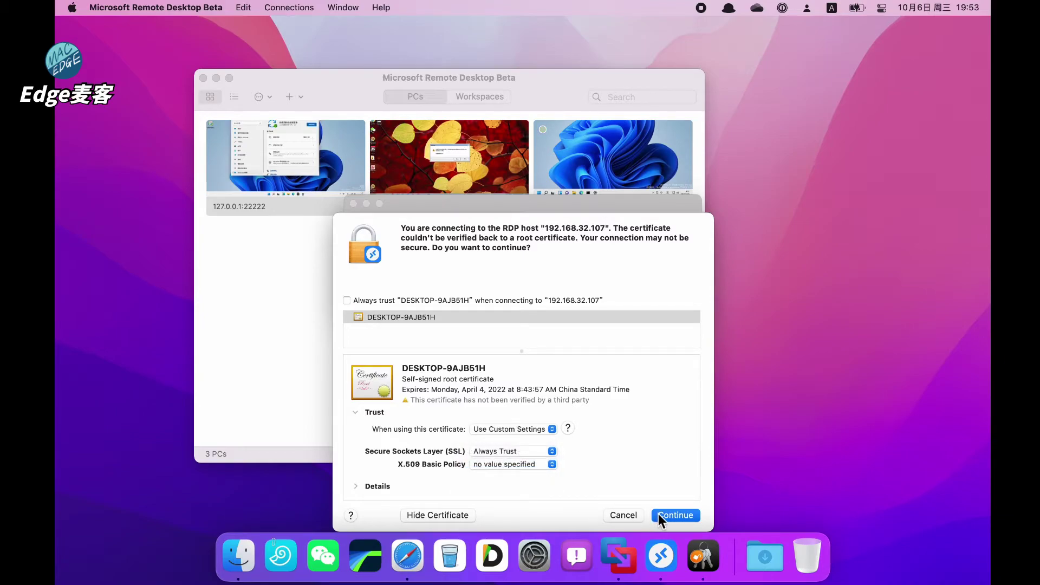
Step: Always trust the certificate for all uses, continue, and confirm with the Mac password
{"action": "left_click", "coordinate": [524, 430]}
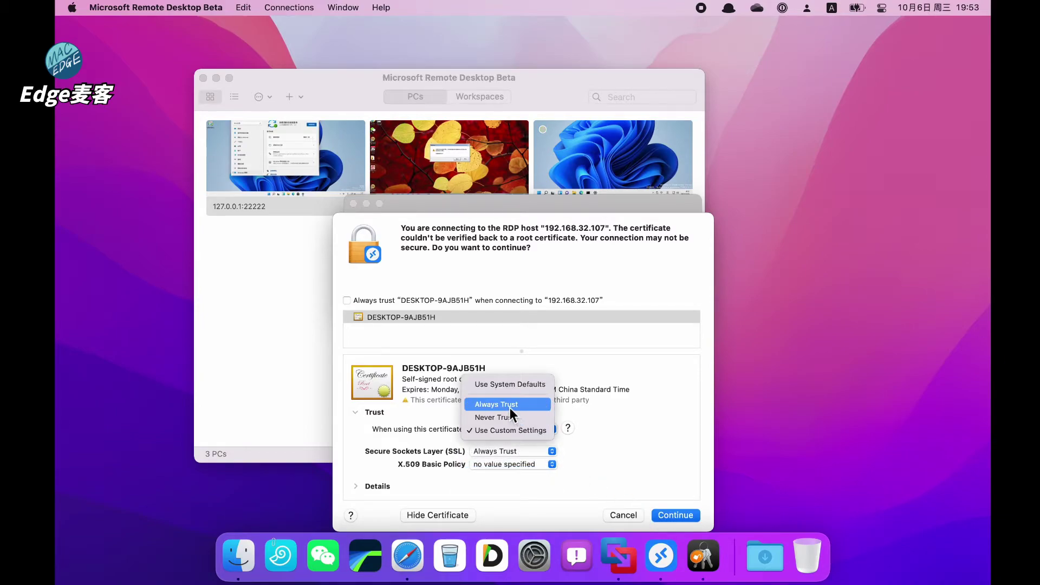
{"action": "left_click", "coordinate": [509, 407]}
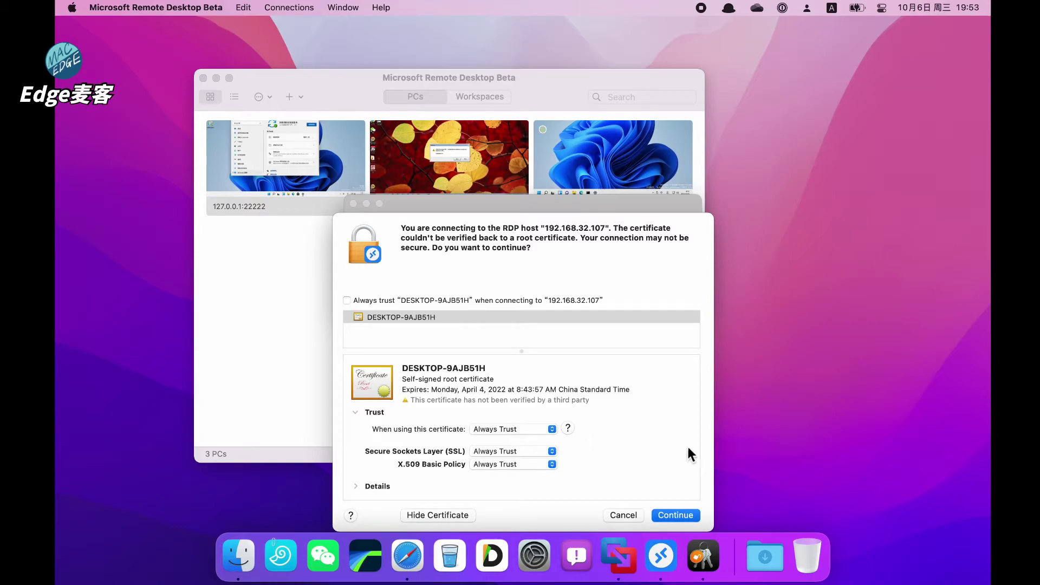
{"action": "left_click", "coordinate": [678, 515]}
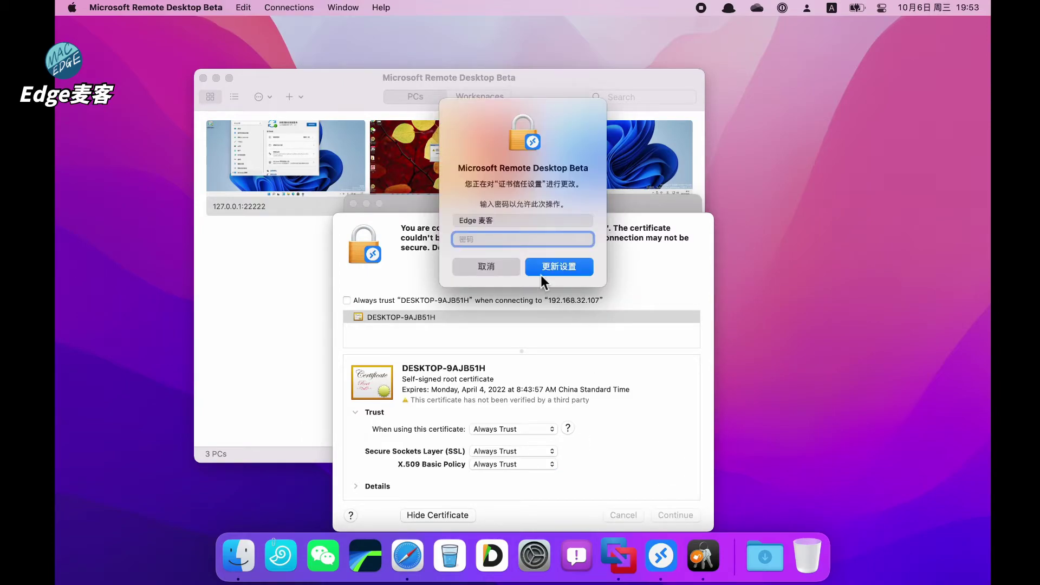
{"action": "type", "text": "••••"}
{"action": "key", "text": "Return"}
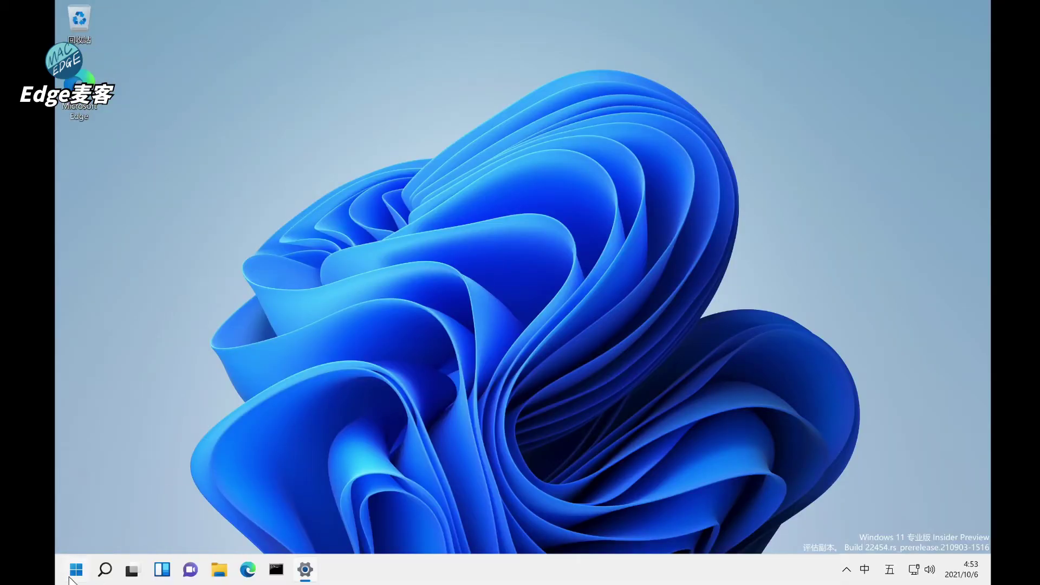
Step: Open File Explorer on the remote PC, then close it
{"action": "left_click", "coordinate": [74, 571]}
{"action": "left_click", "coordinate": [431, 193]}
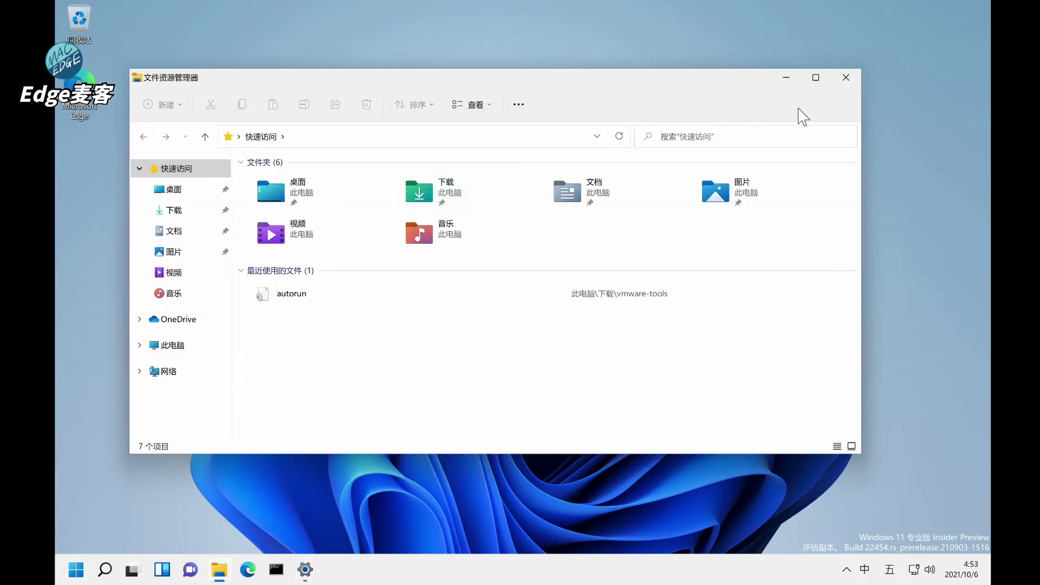
{"action": "left_click", "coordinate": [846, 78]}
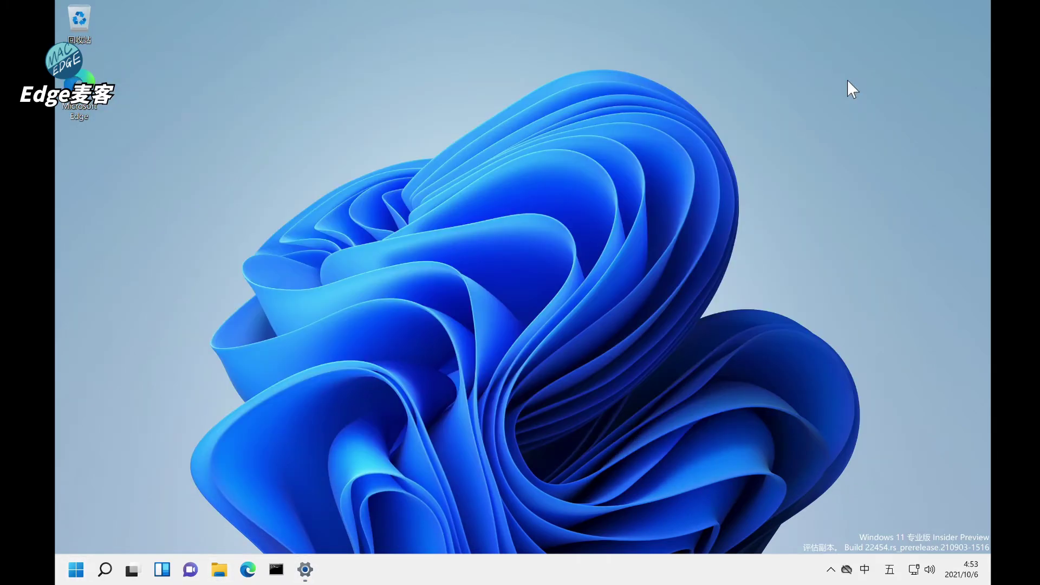
Step: Launch 7-Zip File Manager, run its benchmark (22.789 GIPS), and close the results
{"action": "left_click", "coordinate": [77, 570]}
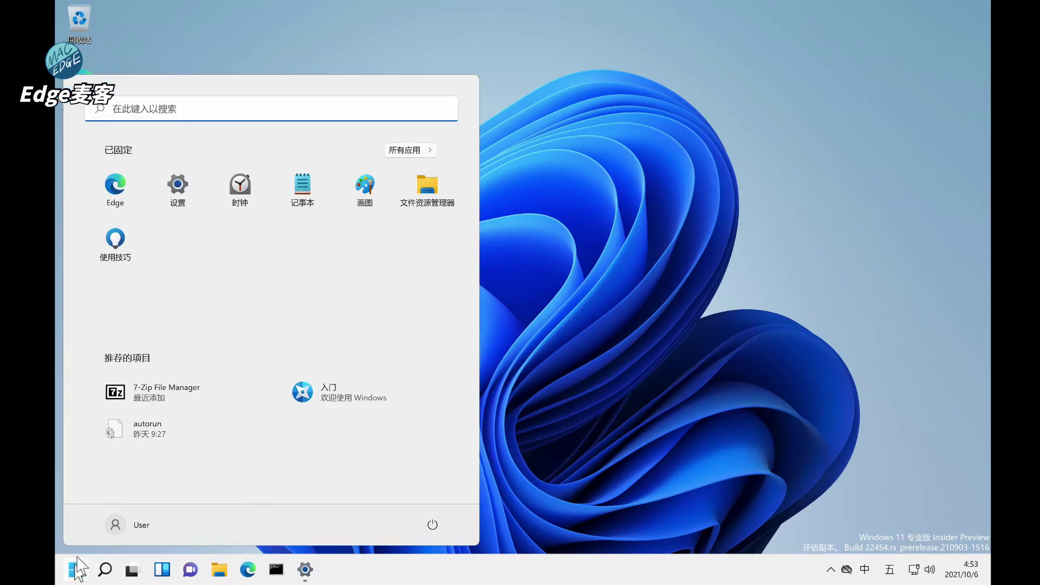
{"action": "left_click", "coordinate": [140, 391]}
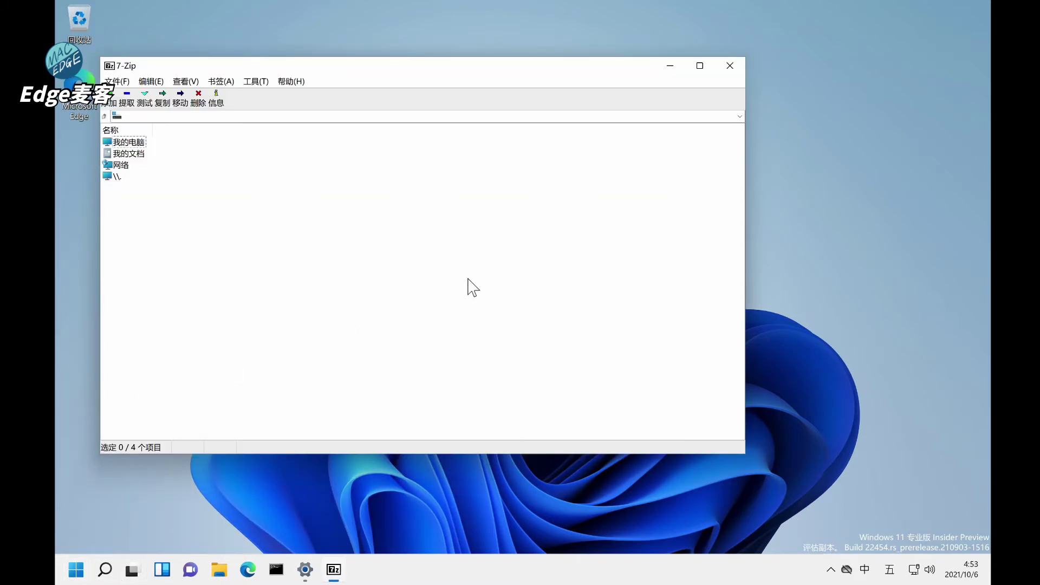
{"action": "key", "text": "alt+t"}
{"action": "key", "text": "b"}
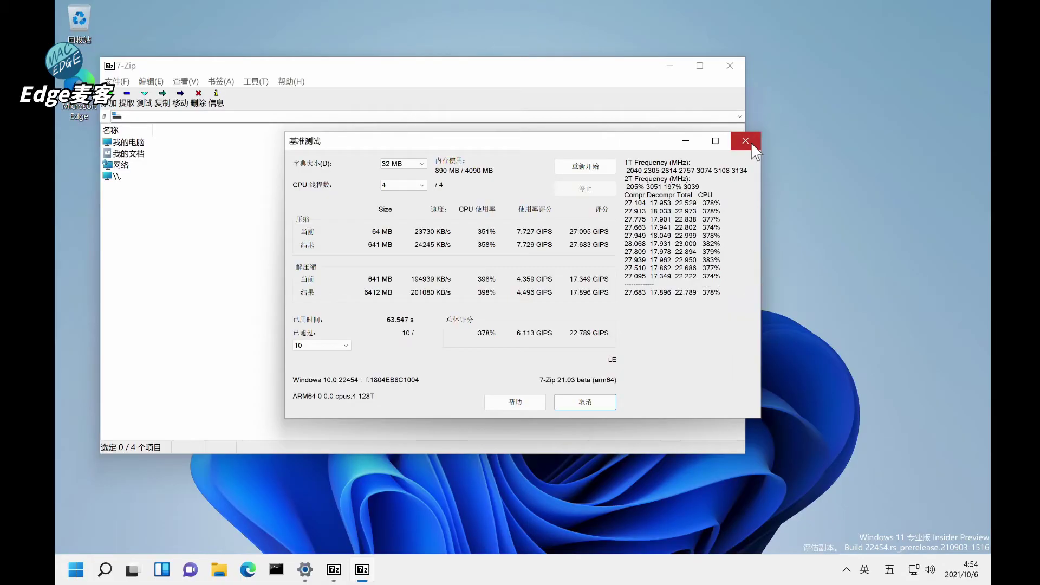
{"action": "left_click", "coordinate": [750, 138]}
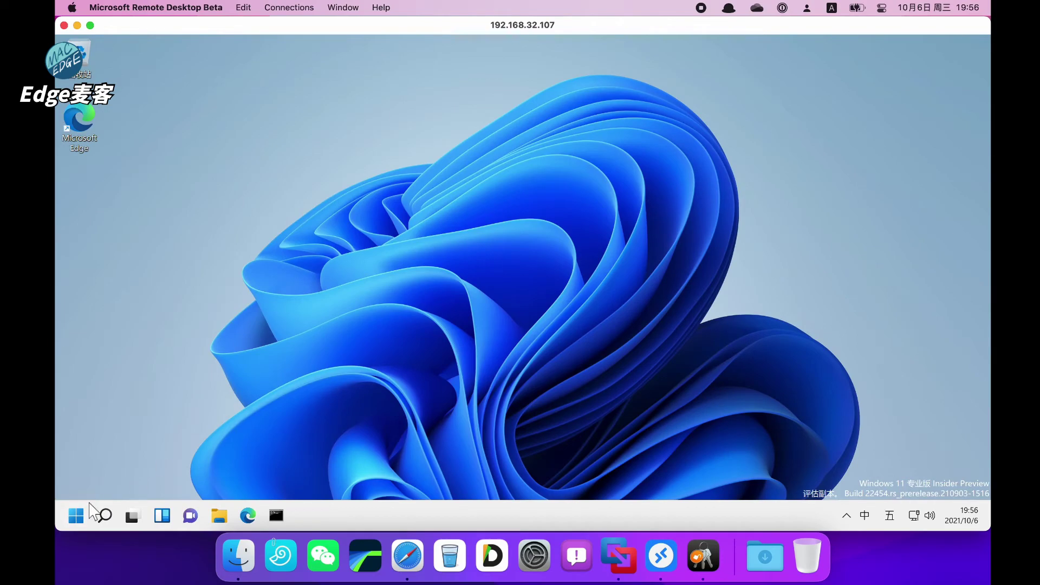
{"action": "left_click", "coordinate": [76, 515]}
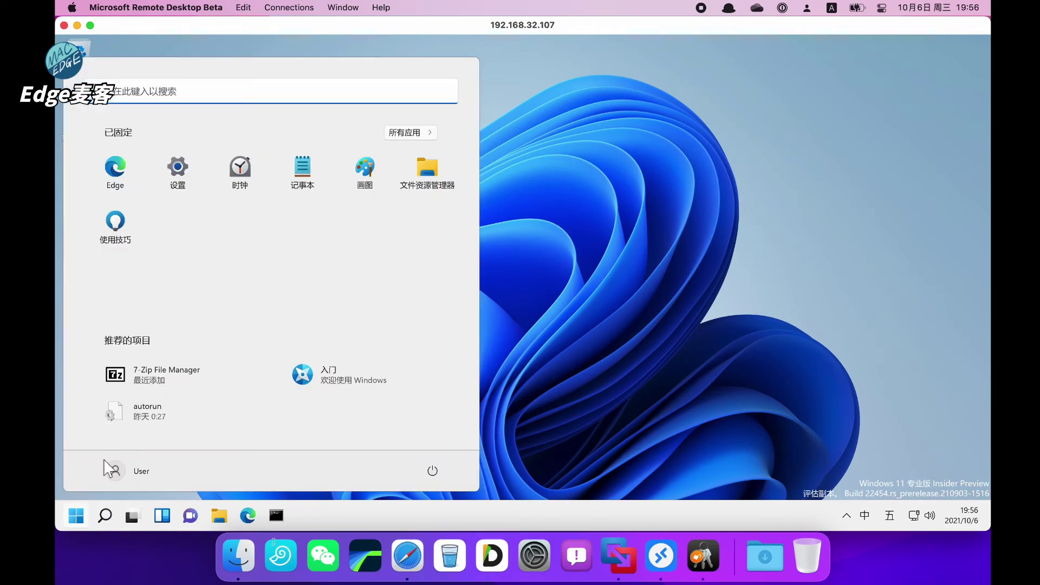
{"action": "left_click", "coordinate": [303, 172]}
{"action": "left_click_drag", "start_coordinate": [367, 98], "coordinate": [518, 118]}
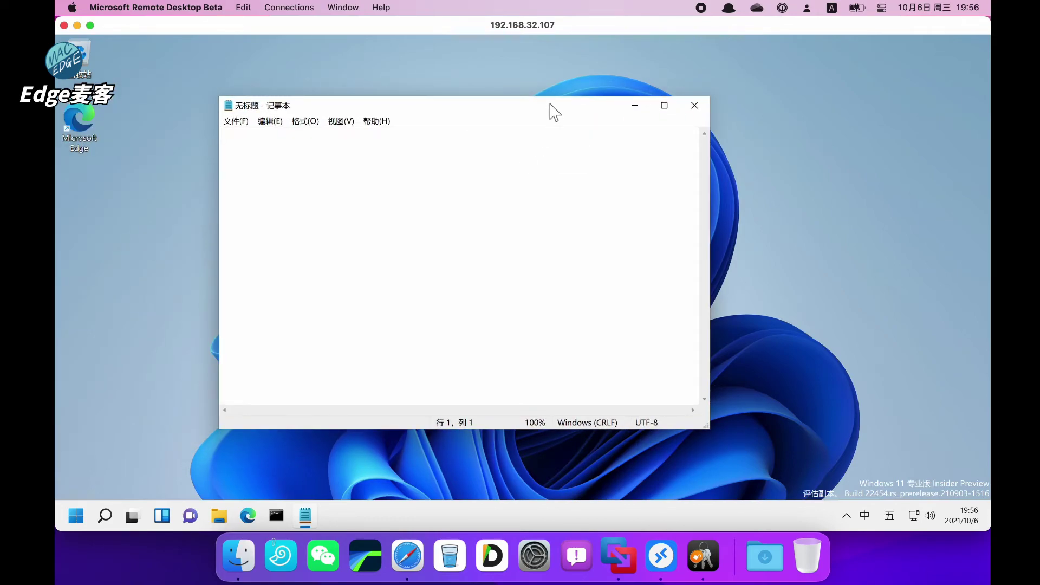
{"action": "left_click_drag", "start_coordinate": [452, 137], "coordinate": [471, 91]}
{"action": "left_click", "coordinate": [595, 95]}
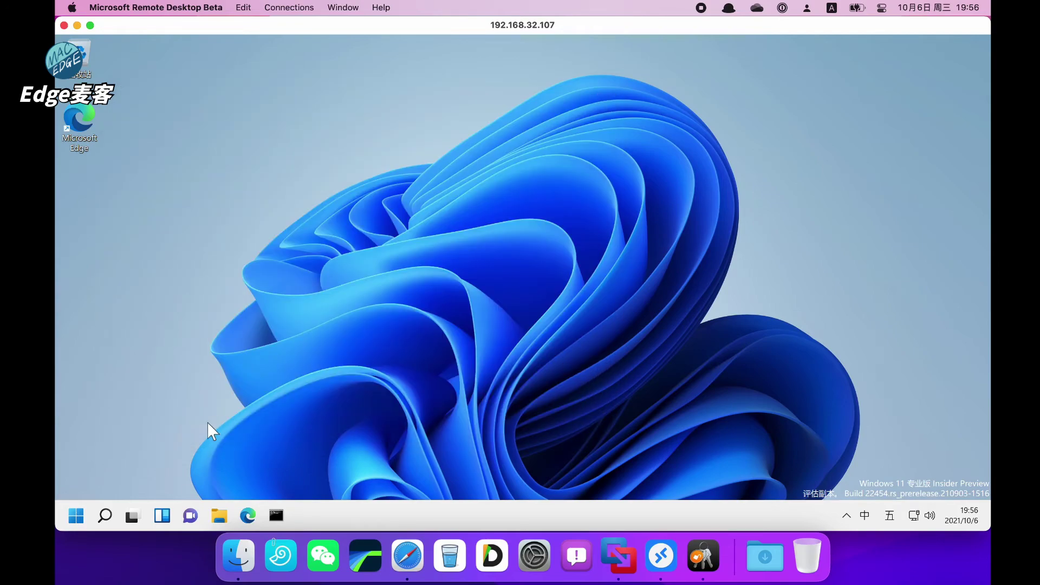
{"action": "left_click", "coordinate": [77, 516]}
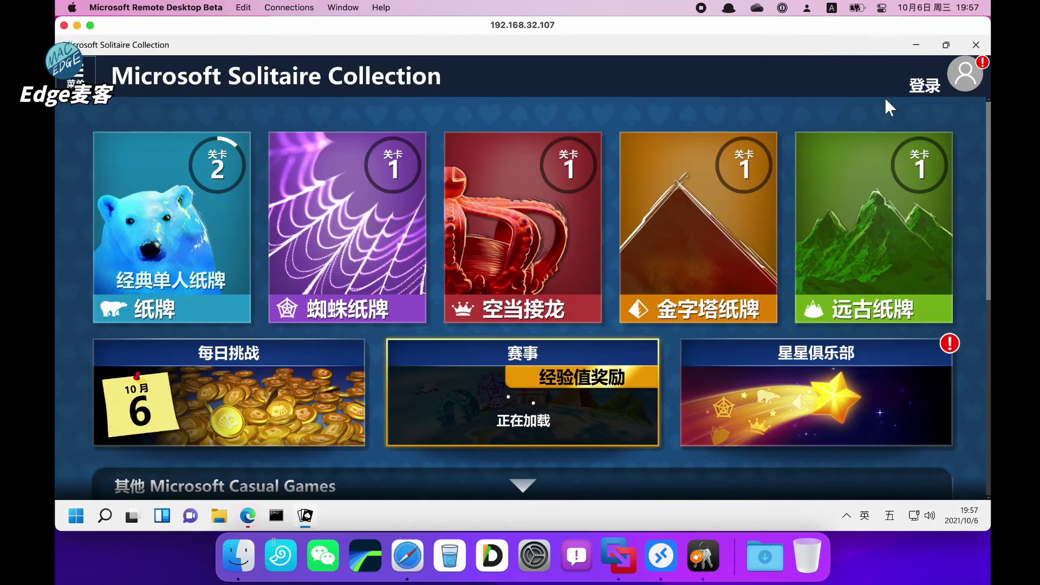
Step: Start an easy Klondike game in Solitaire Collection, then return to the home screen
{"action": "left_click", "coordinate": [217, 282]}
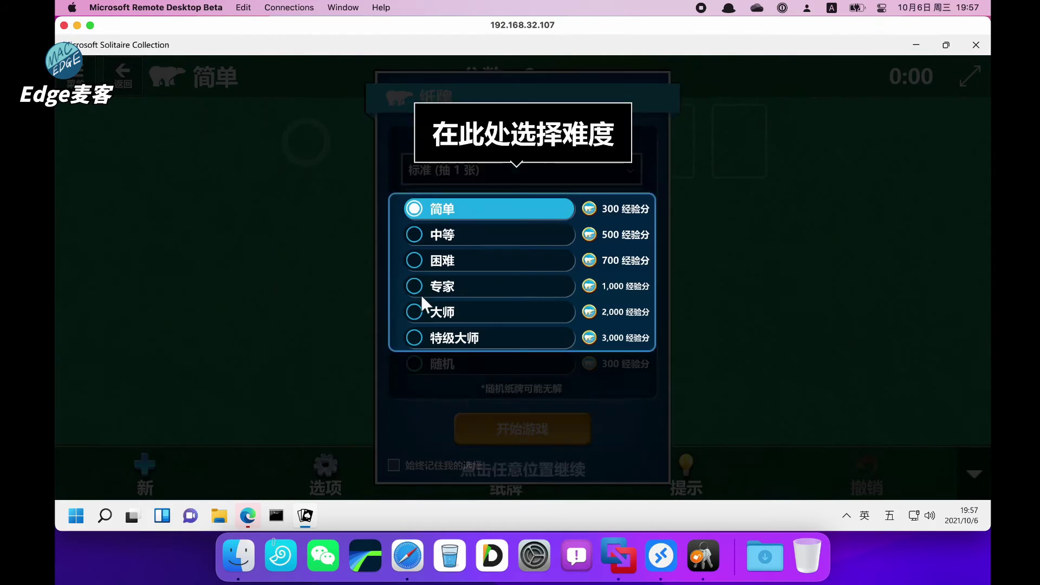
{"action": "left_click", "coordinate": [415, 237]}
{"action": "left_click", "coordinate": [513, 433]}
{"action": "left_click", "coordinate": [632, 341]}
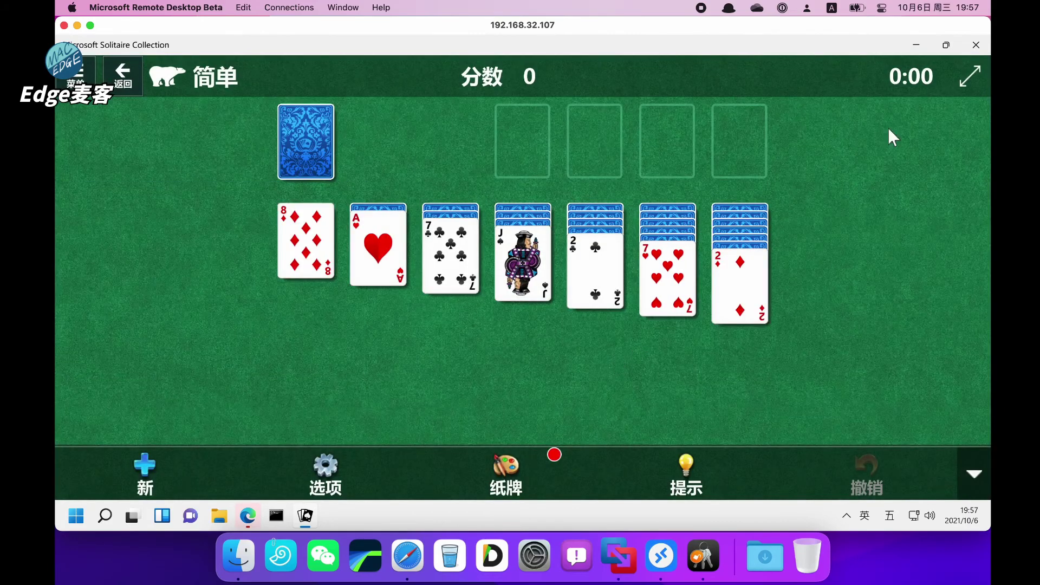
{"action": "left_click", "coordinate": [123, 76]}
Step: View Solitaire's About page and attempt an Xbox Live sign-in, cancelling after the error
{"action": "left_click", "coordinate": [75, 75]}
{"action": "left_click", "coordinate": [128, 455]}
{"action": "left_click", "coordinate": [934, 93]}
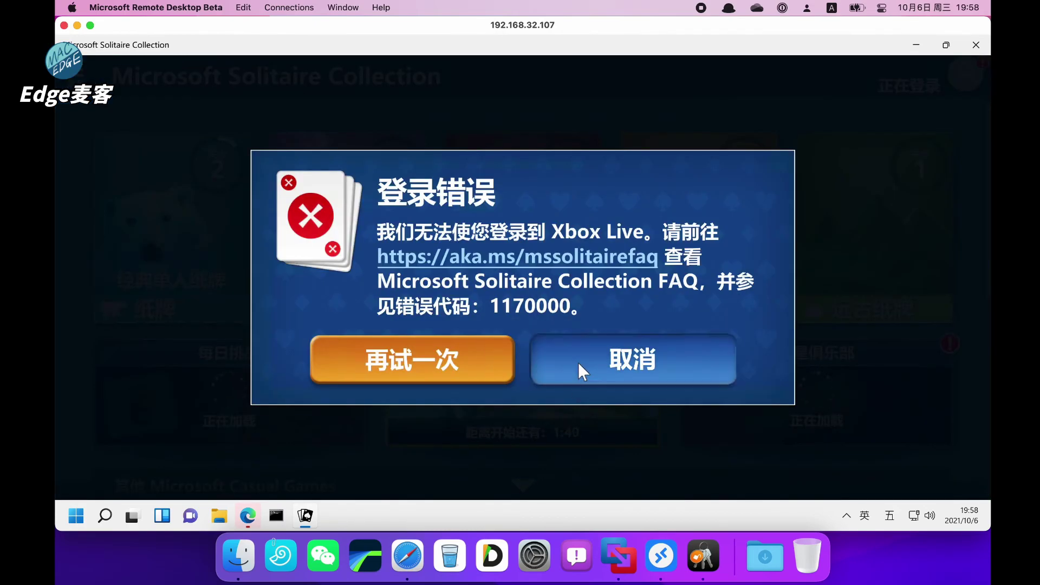
{"action": "left_click", "coordinate": [578, 363]}
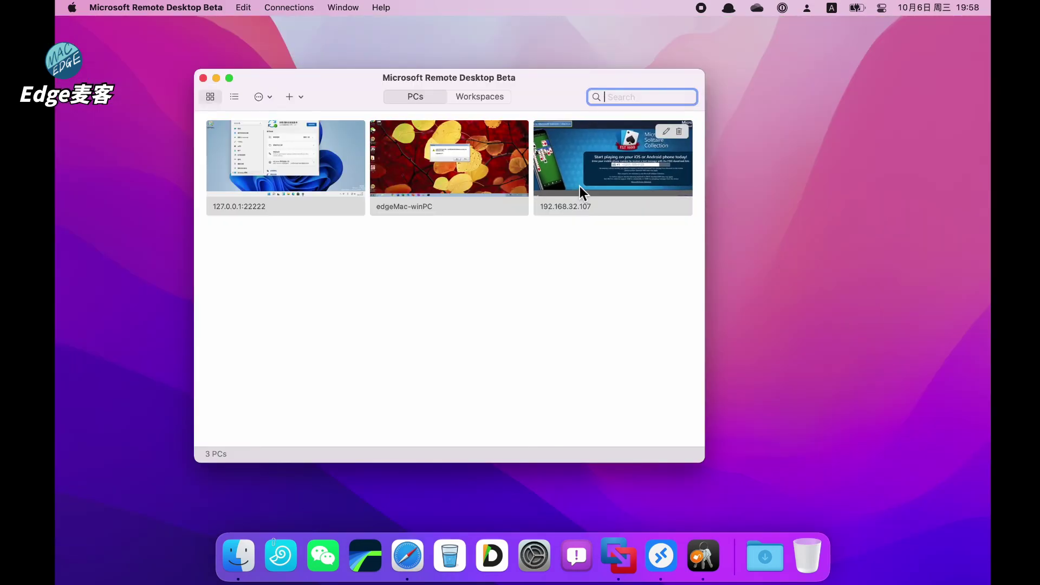
Step: Reconnect to 192.168.32.107, window the session at top-left, and close Edge remotely
{"action": "double_click", "coordinate": [587, 159]}
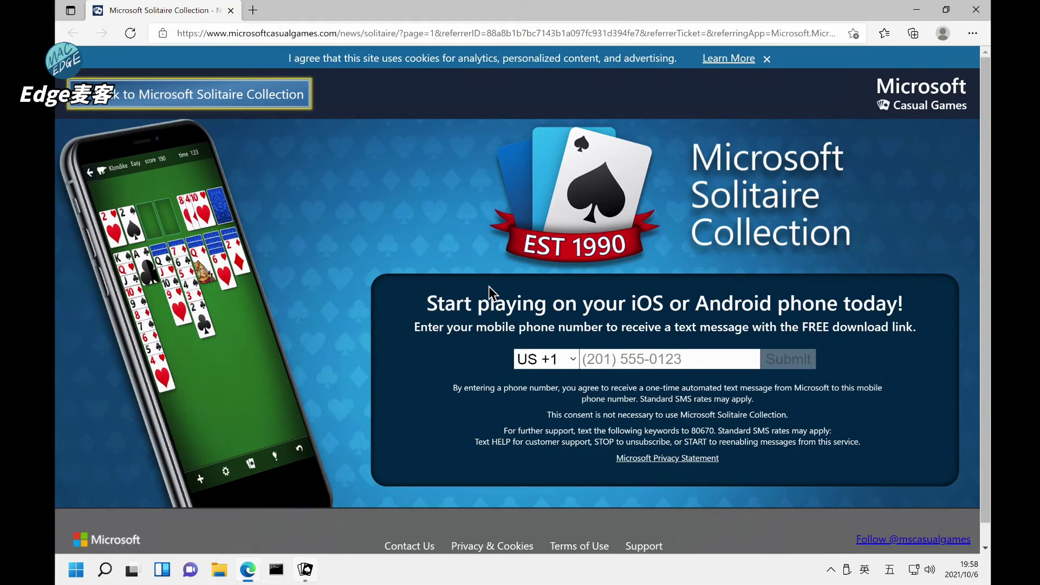
{"action": "key", "text": "ctrl+super+f"}
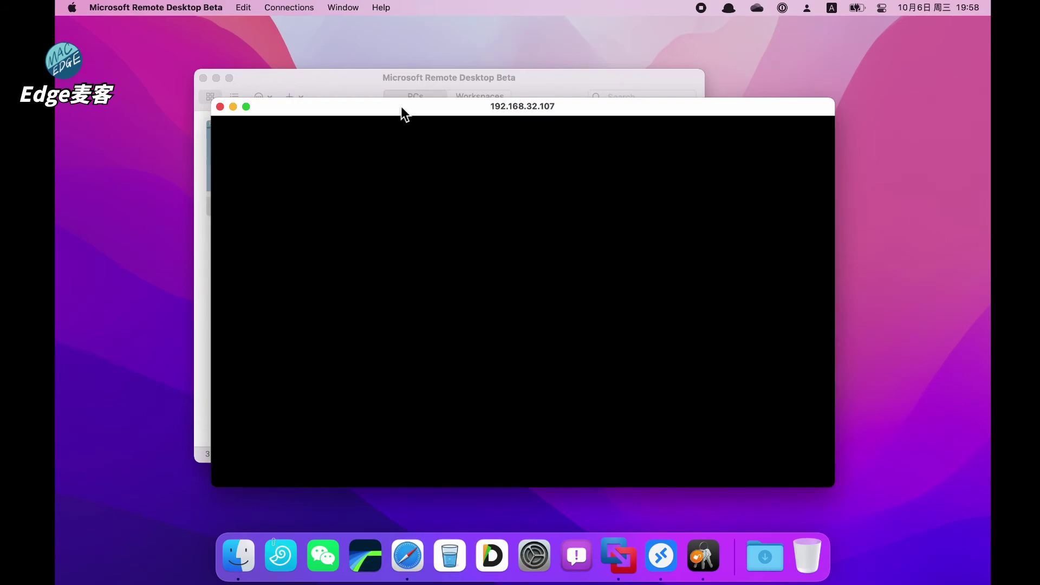
{"action": "left_click_drag", "start_coordinate": [401, 106], "coordinate": [305, 34]}
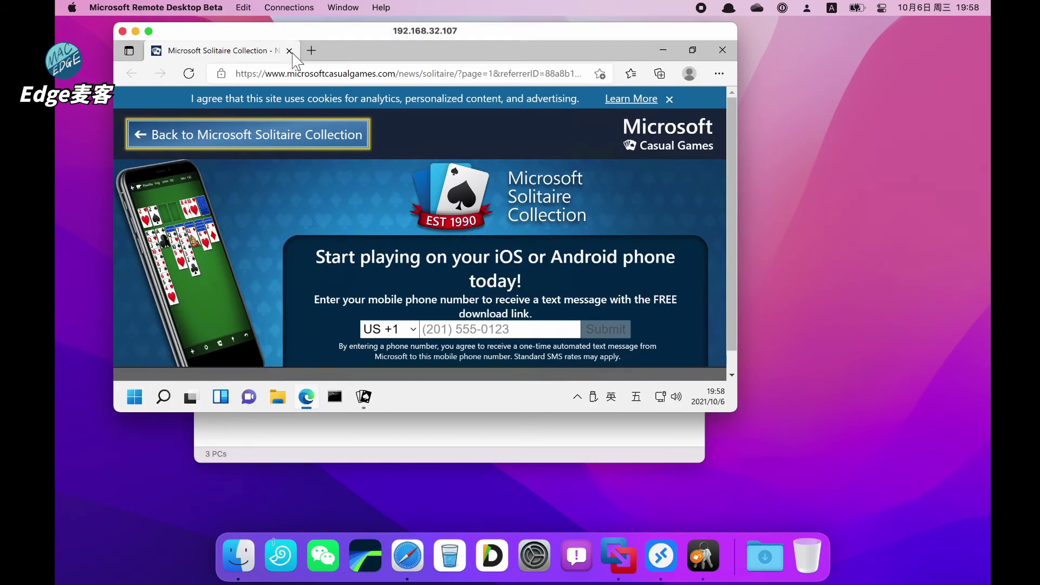
{"action": "left_click", "coordinate": [290, 51]}
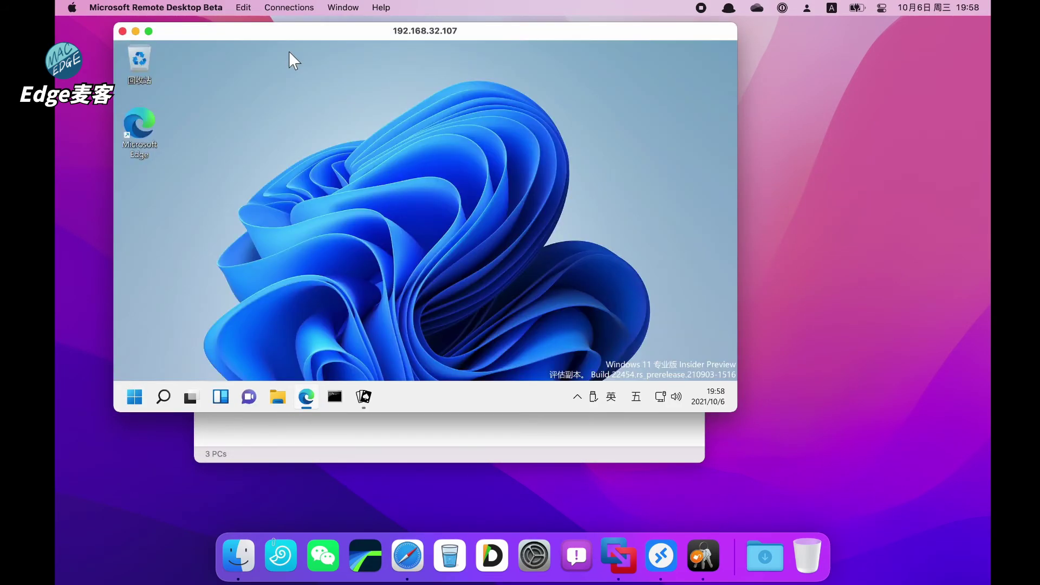
Step: Enlarge the 192.168.32.107 session window, opening and closing the Windows 11 Start menu before and after
{"action": "left_click", "coordinate": [131, 398]}
{"action": "left_click", "coordinate": [636, 193]}
{"action": "left_click_drag", "start_coordinate": [741, 416], "coordinate": [935, 546]}
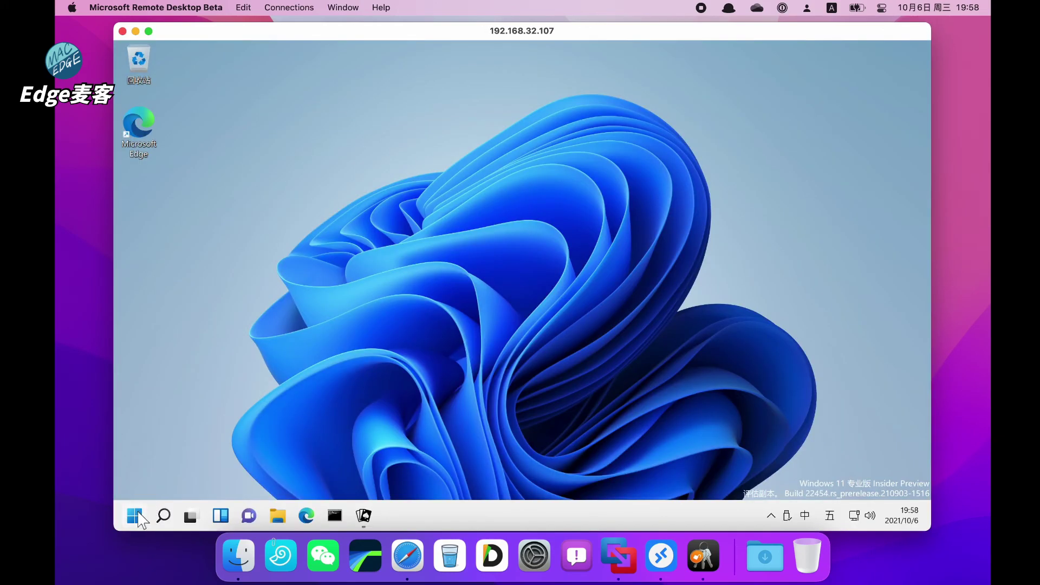
{"action": "left_click", "coordinate": [135, 516]}
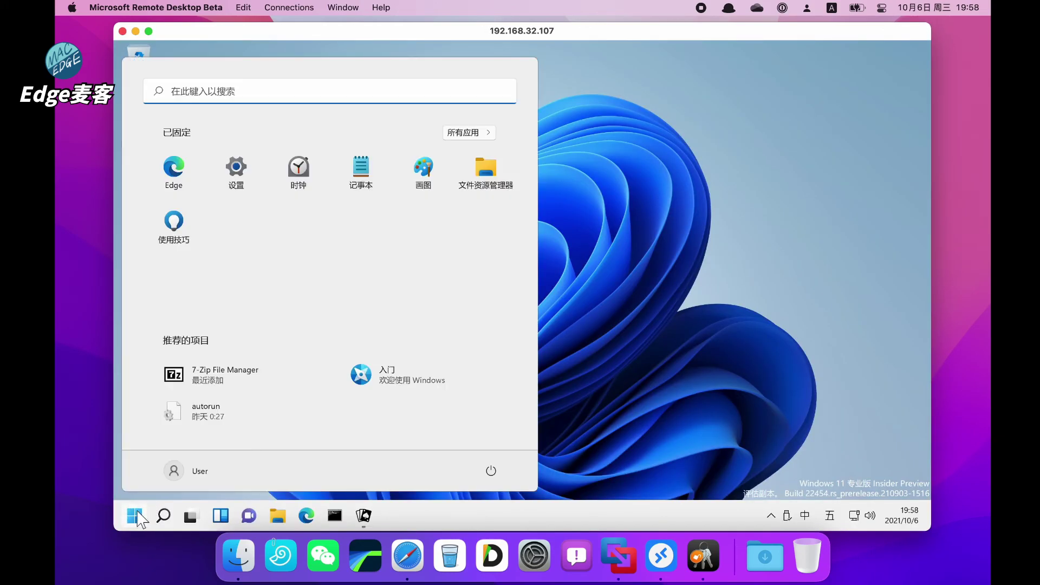
{"action": "left_click", "coordinate": [676, 252]}
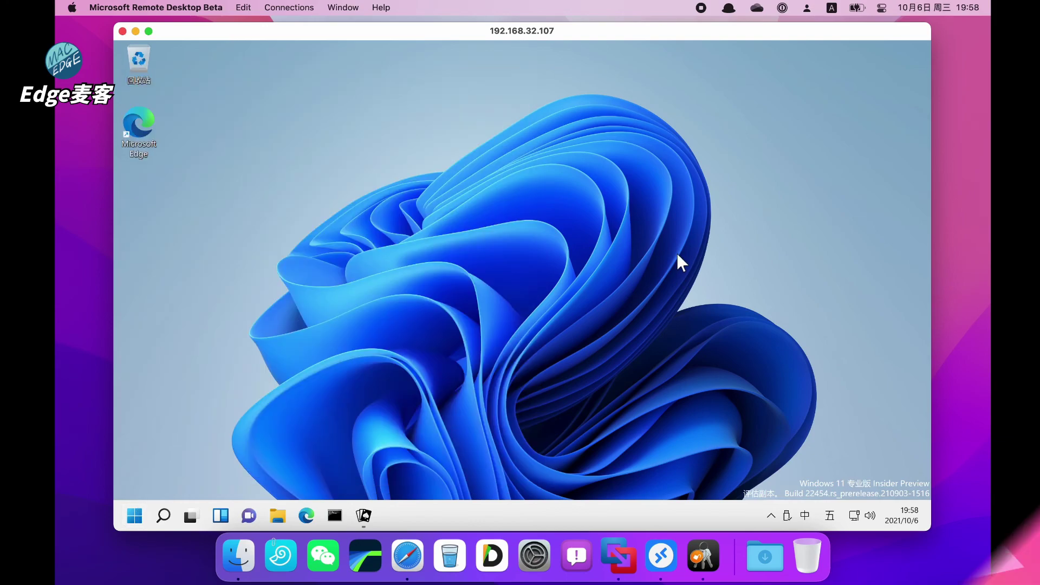